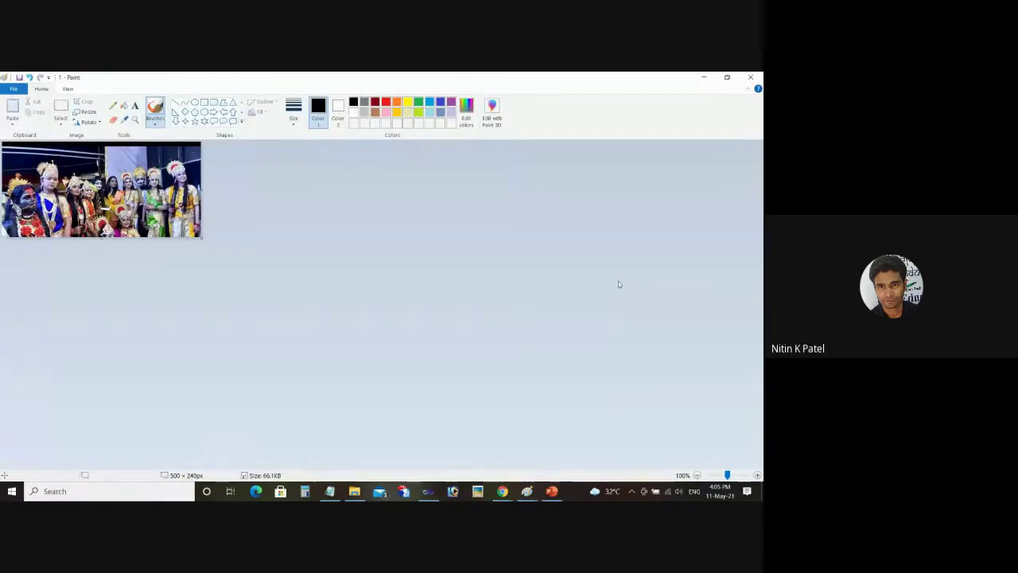
Step: Close the open Paint images and force the unresponsive Visual Studio 2010 to close
left_click(526, 490)
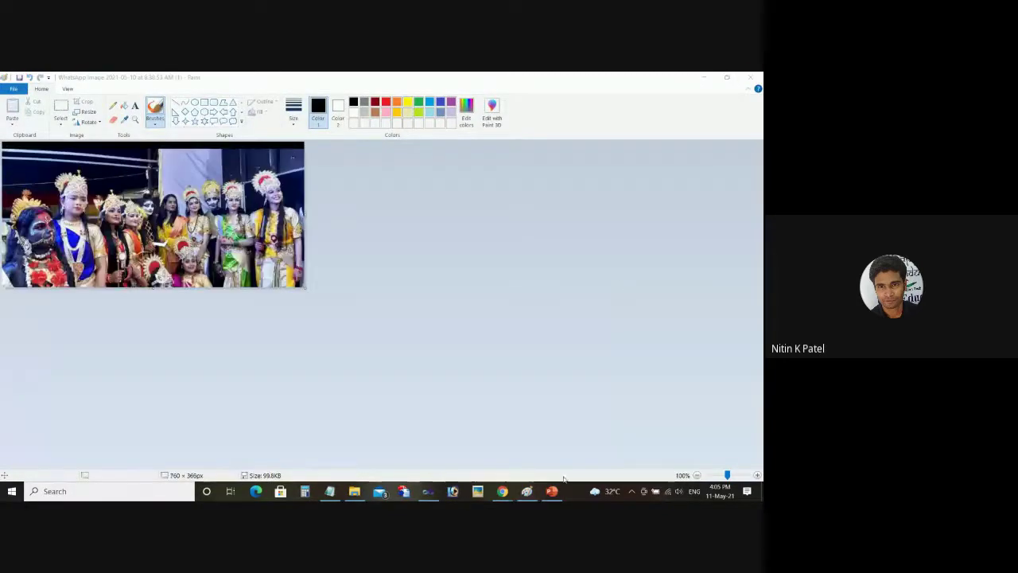
left_click(750, 77)
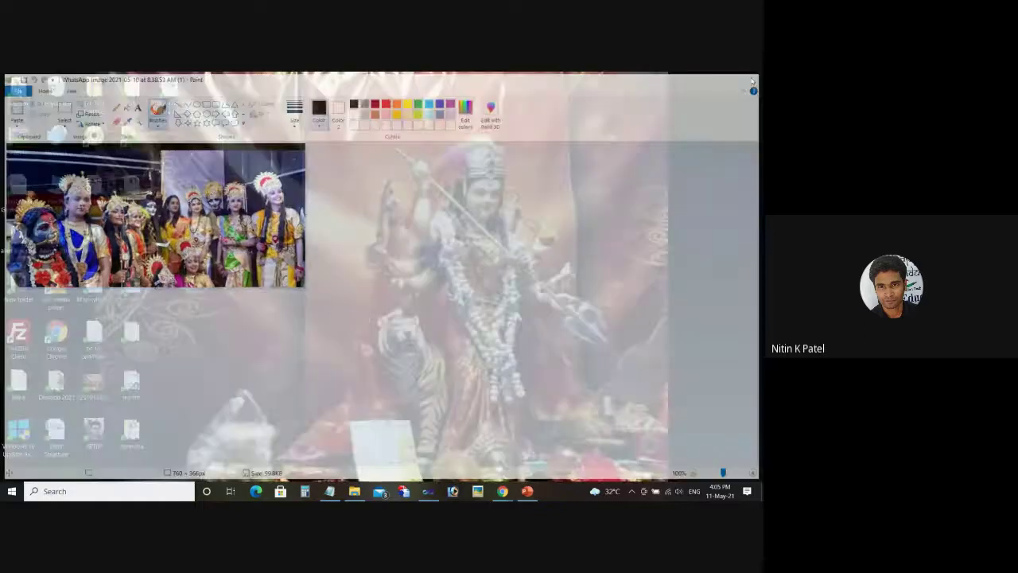
left_click(428, 490)
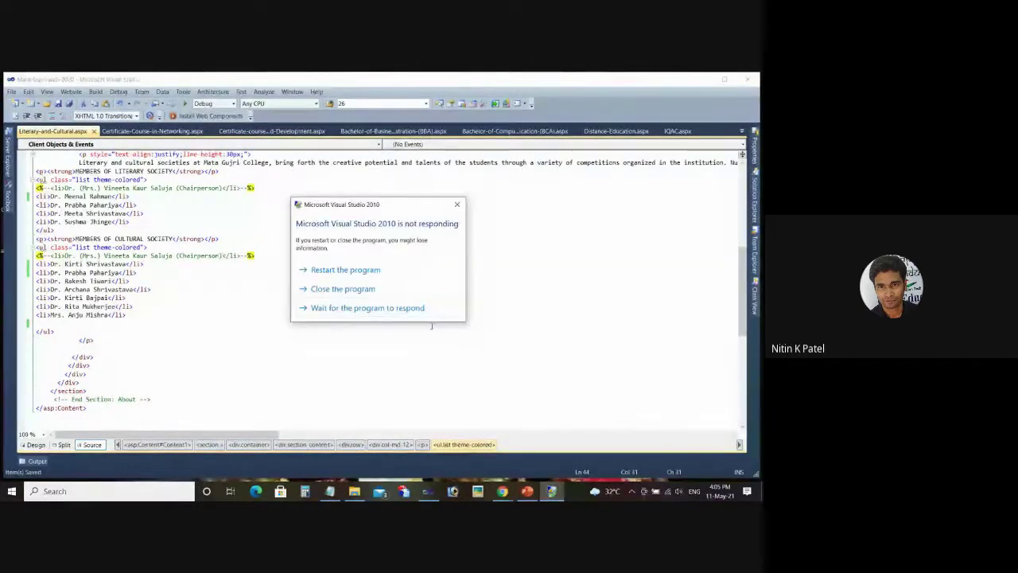
left_click(342, 289)
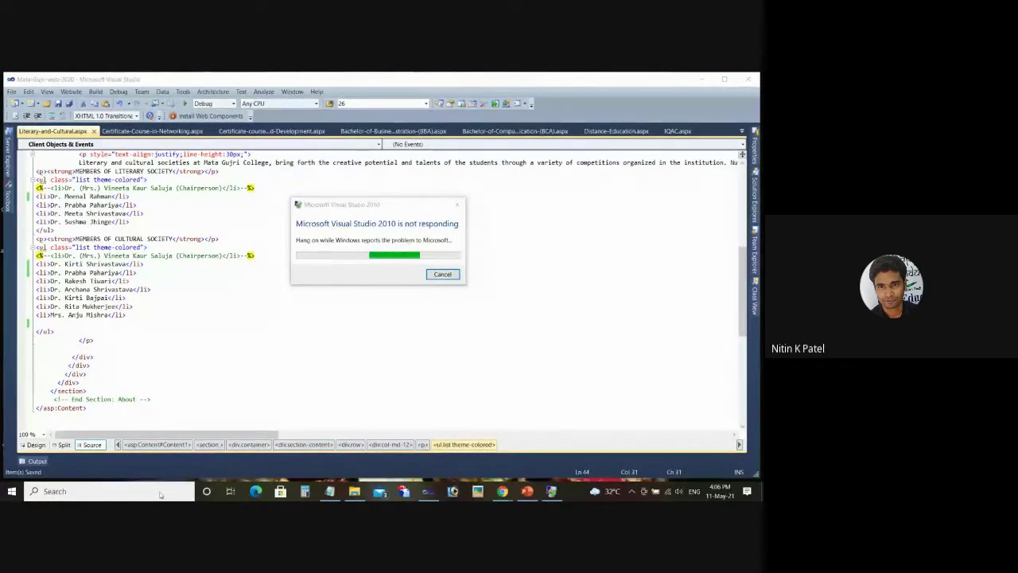
Step: Search Windows for "management" and launch SQL Server Management Studio
left_click(160, 493)
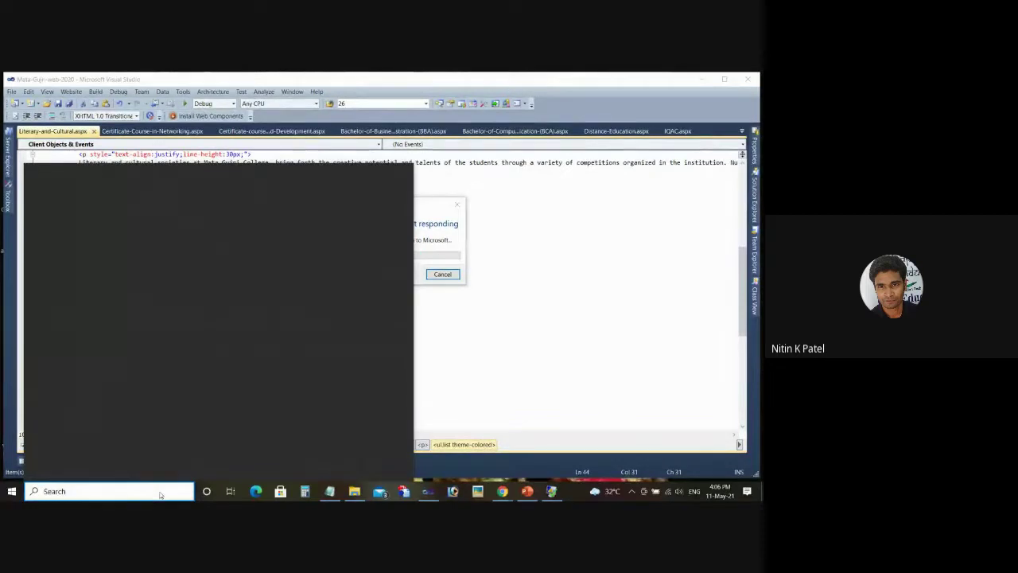
type("manage")
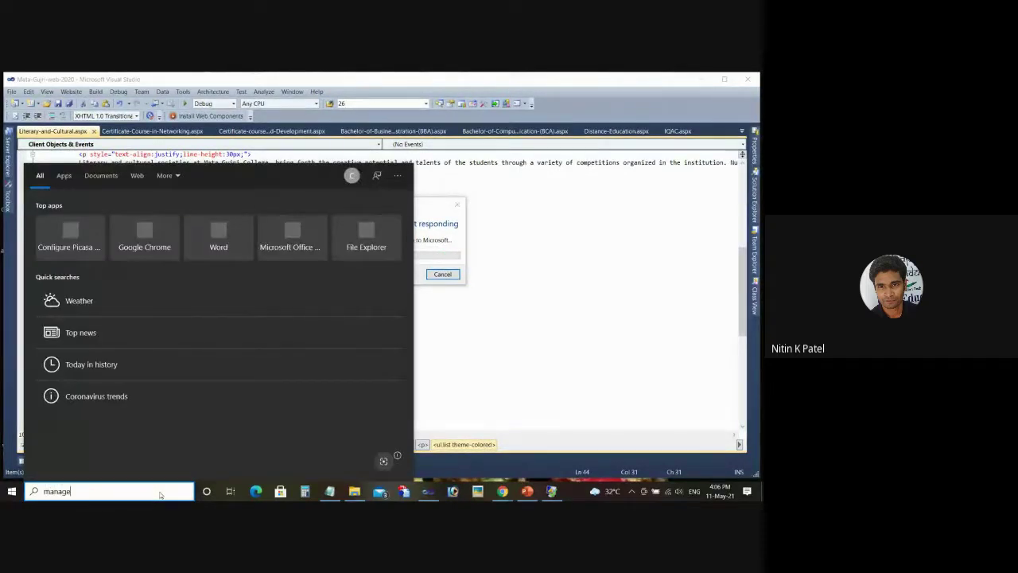
type("ment")
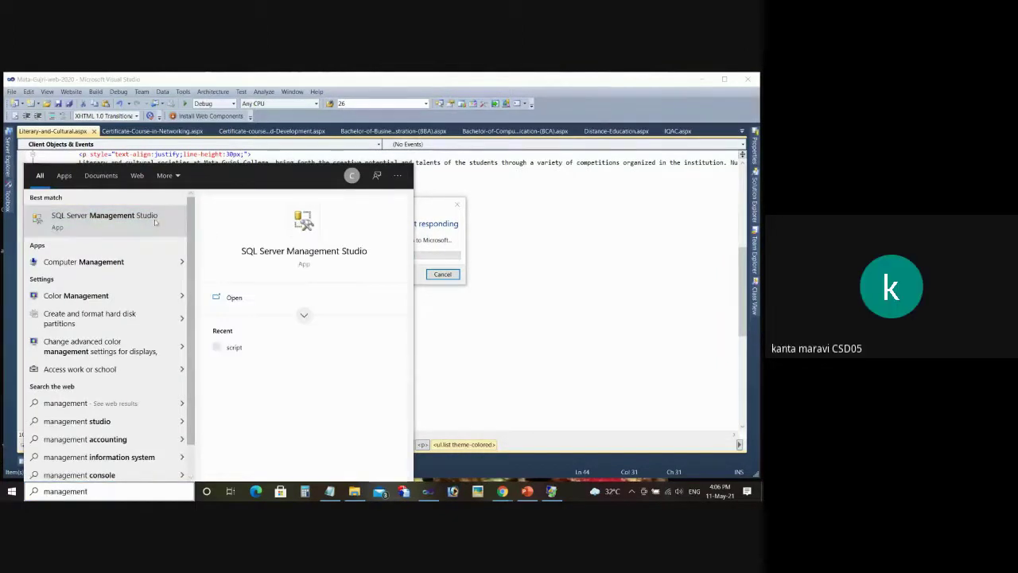
left_click(229, 299)
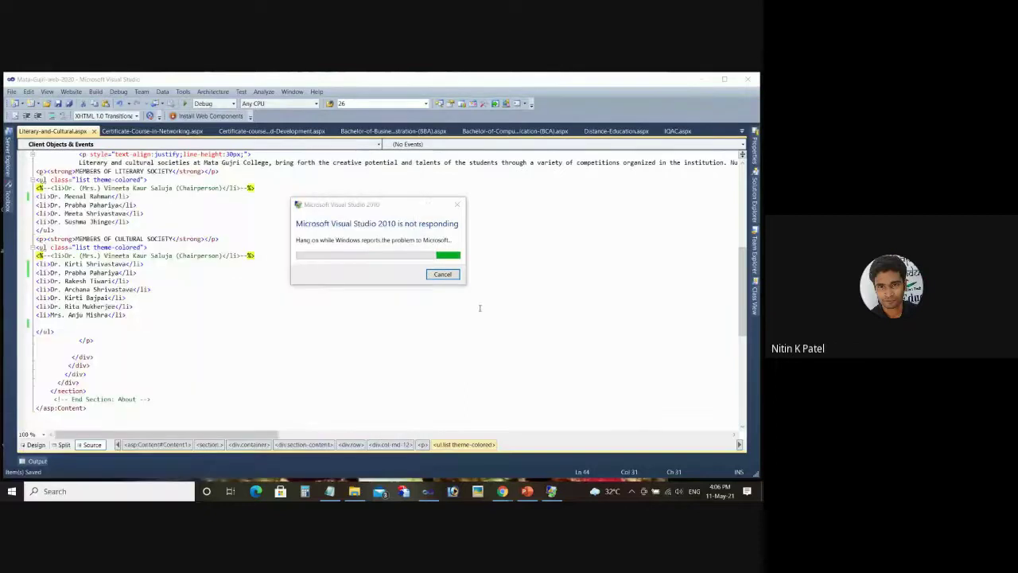
mouse_move(504, 493)
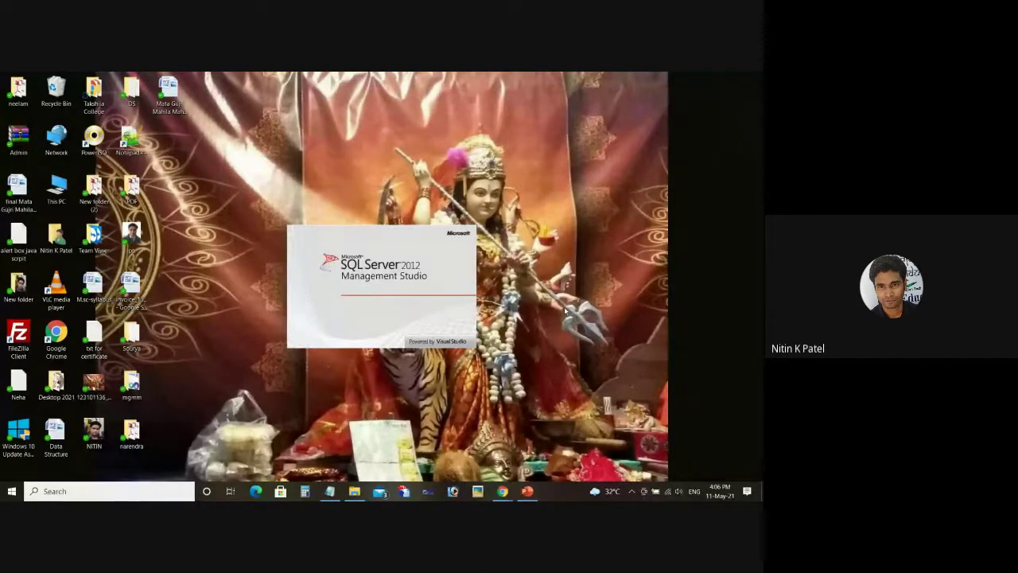
Step: Reopen Visual Studio 2010 and look over its Server Explorer, Toolbox, Solution Explorer and Team Explorer panes
left_click(429, 491)
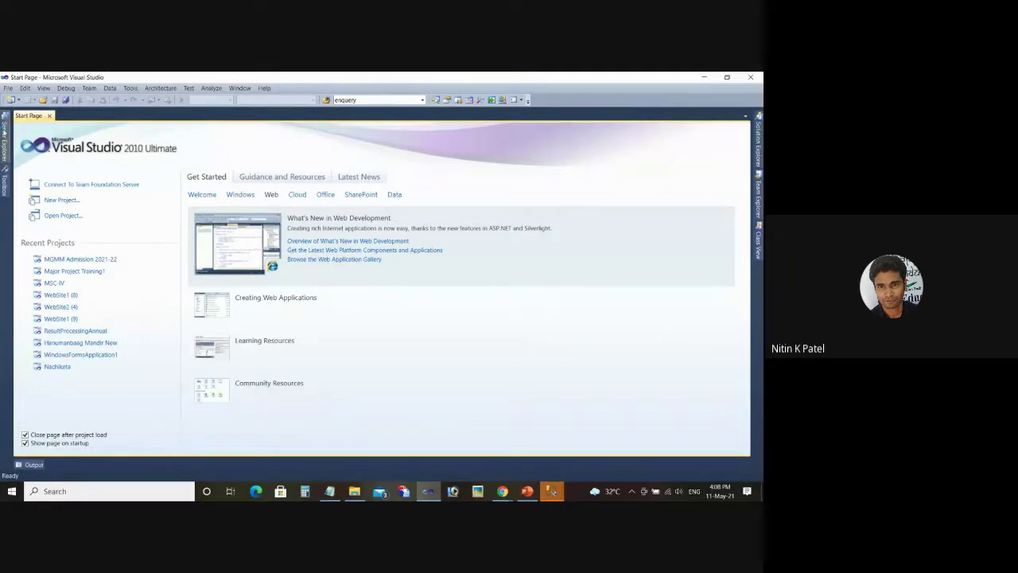
left_click(4, 134)
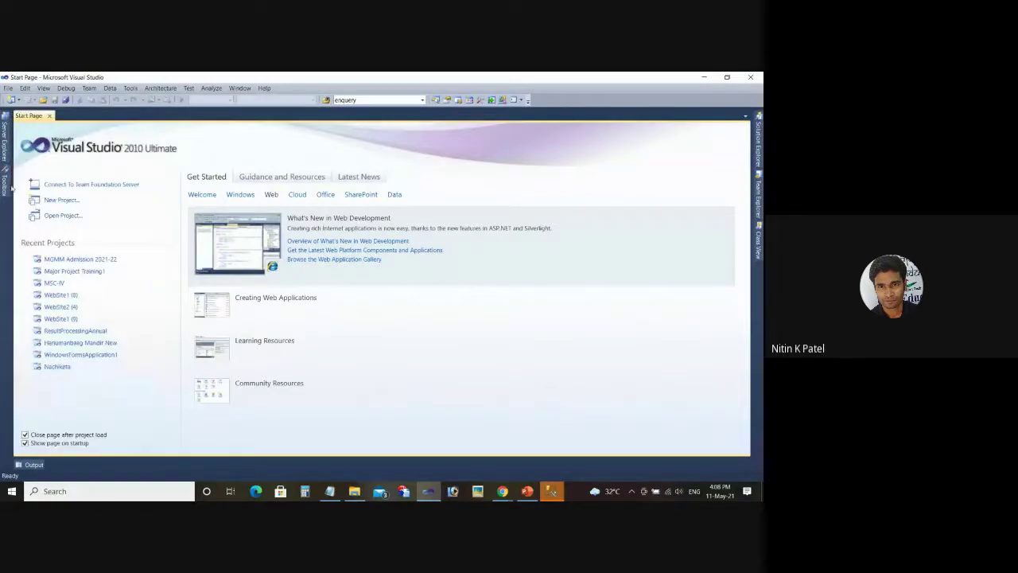
mouse_move(4, 184)
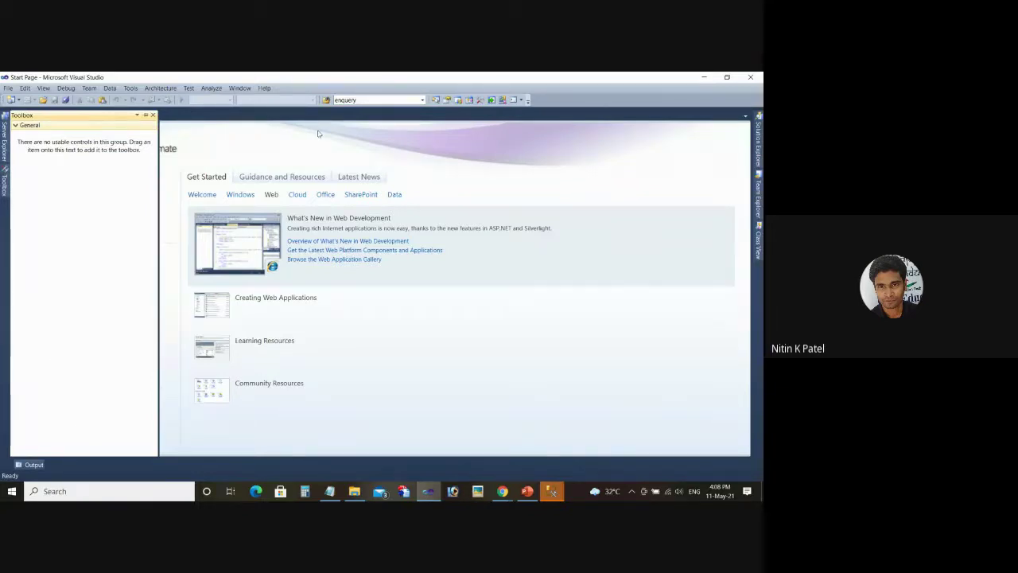
mouse_move(760, 152)
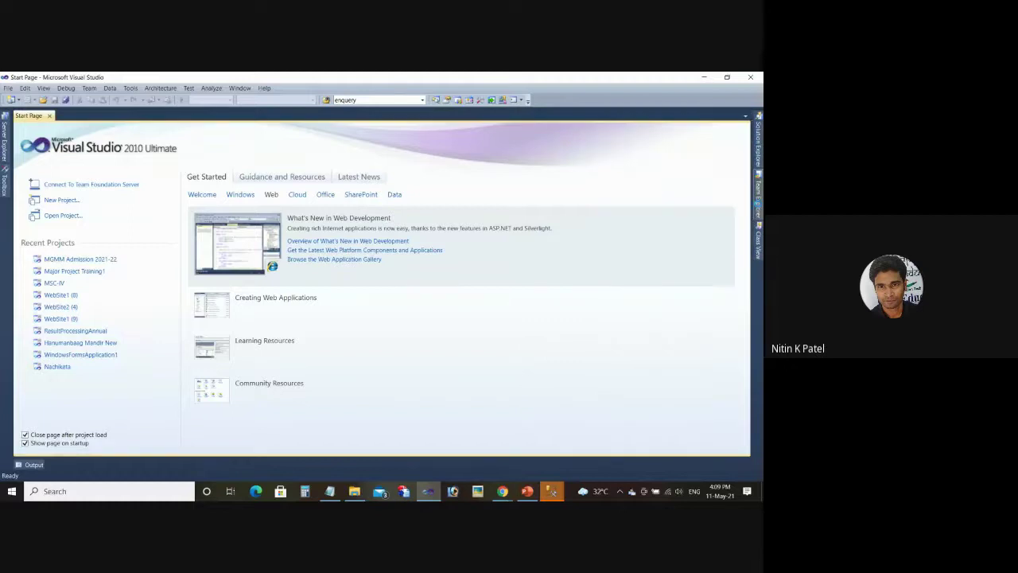
mouse_move(757, 203)
left_click(8, 88)
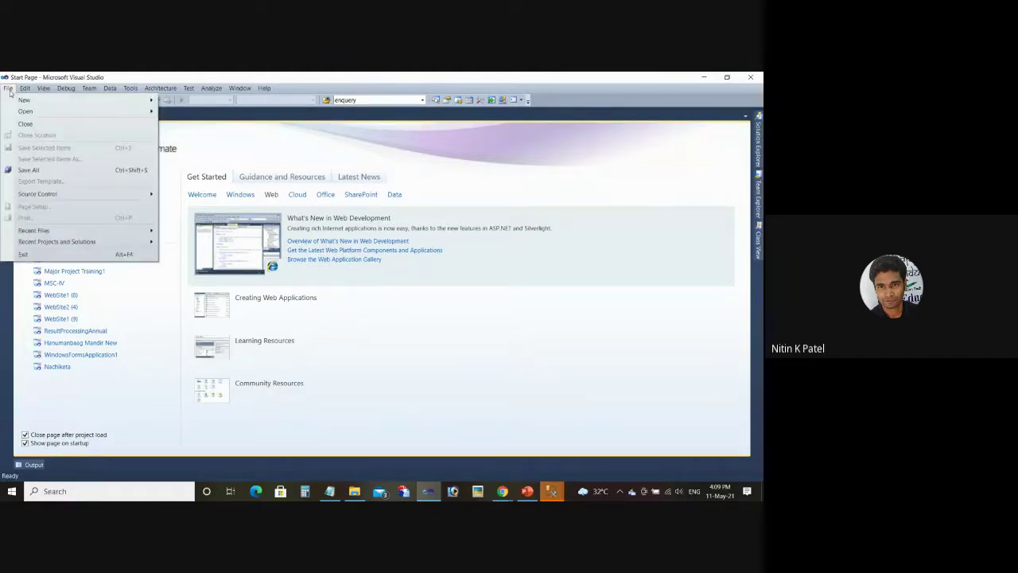
mouse_move(32, 112)
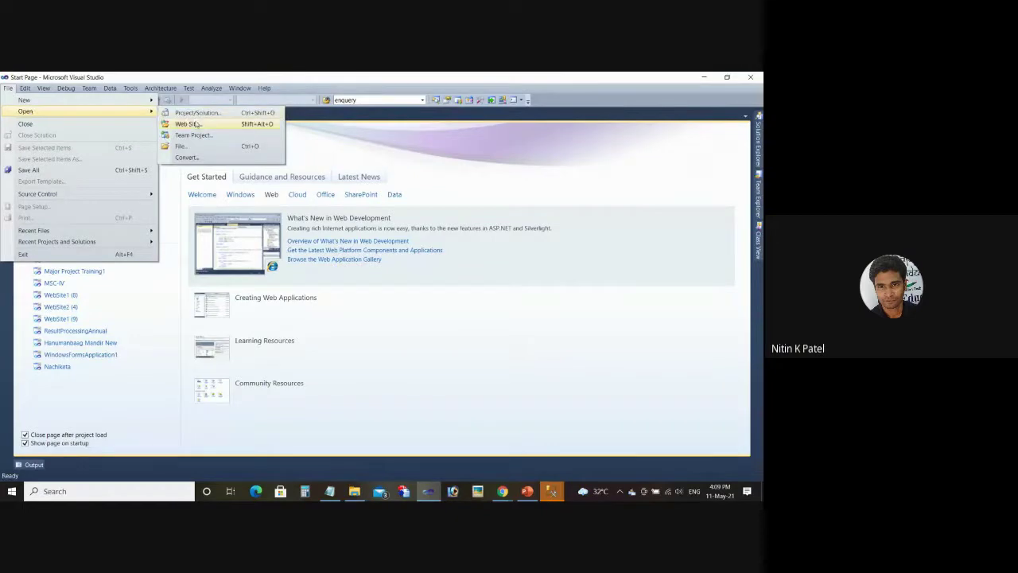
left_click(686, 166)
left_click(8, 88)
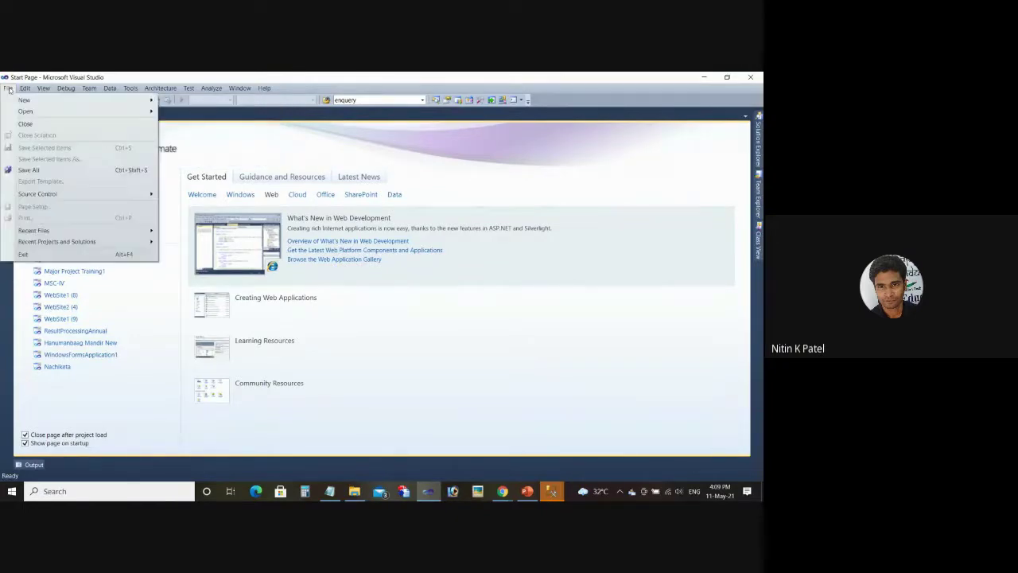
left_click(8, 88)
Step: Begin a new web site from the Visual C# ASP.NET Empty Web Site template, keeping File System as the web location
left_click(8, 88)
mouse_move(32, 102)
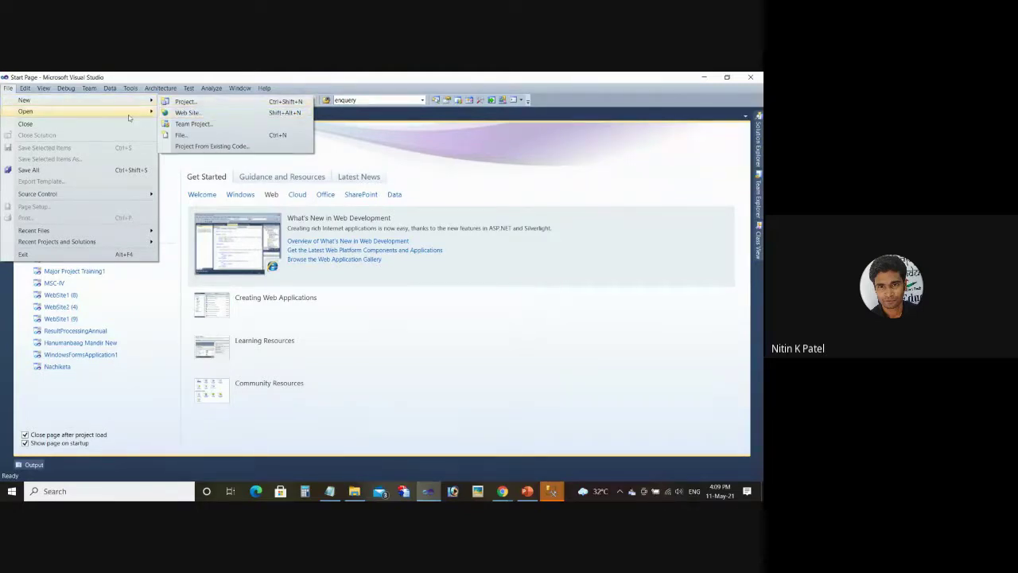
mouse_move(127, 116)
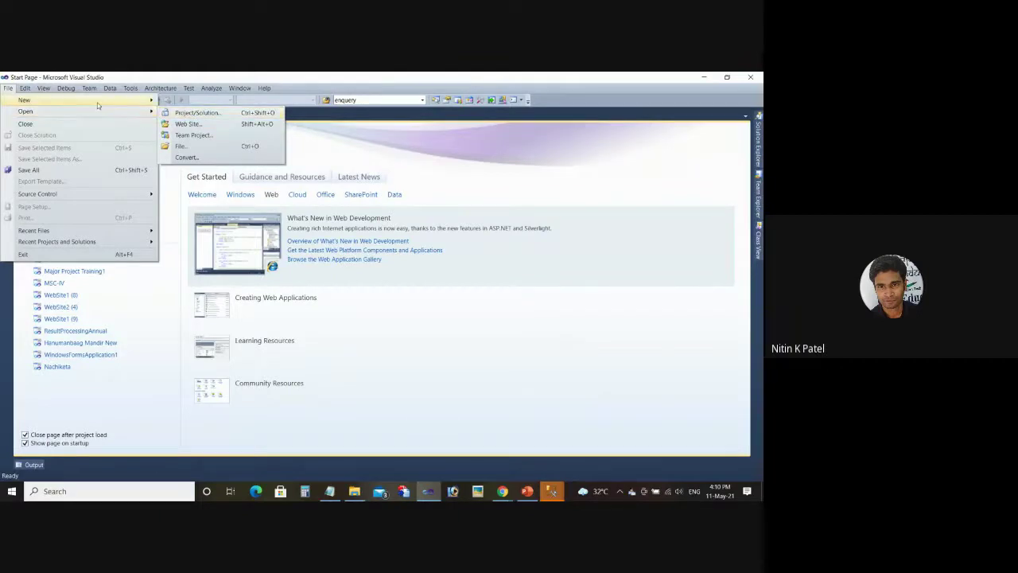
mouse_move(96, 103)
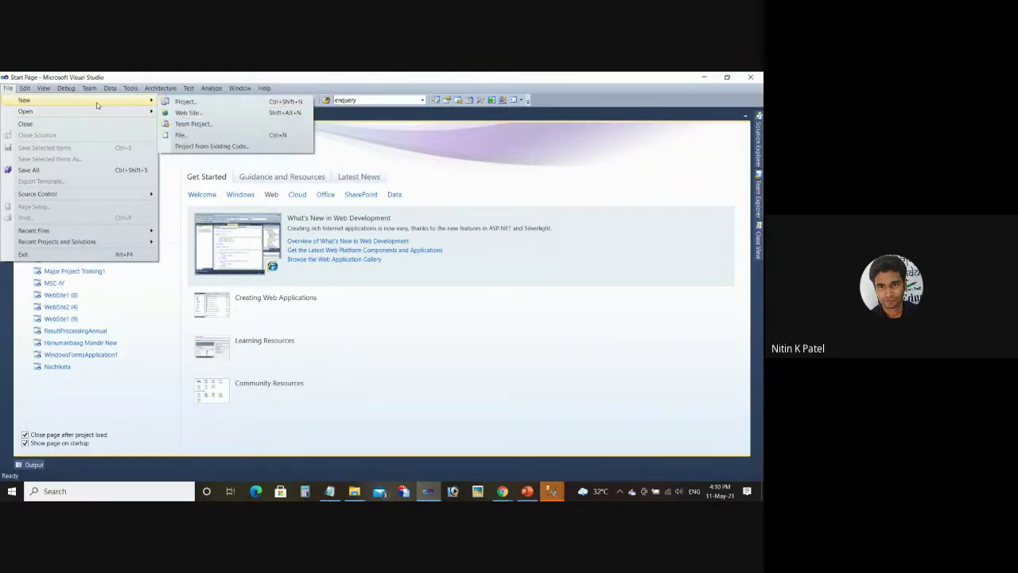
left_click(211, 113)
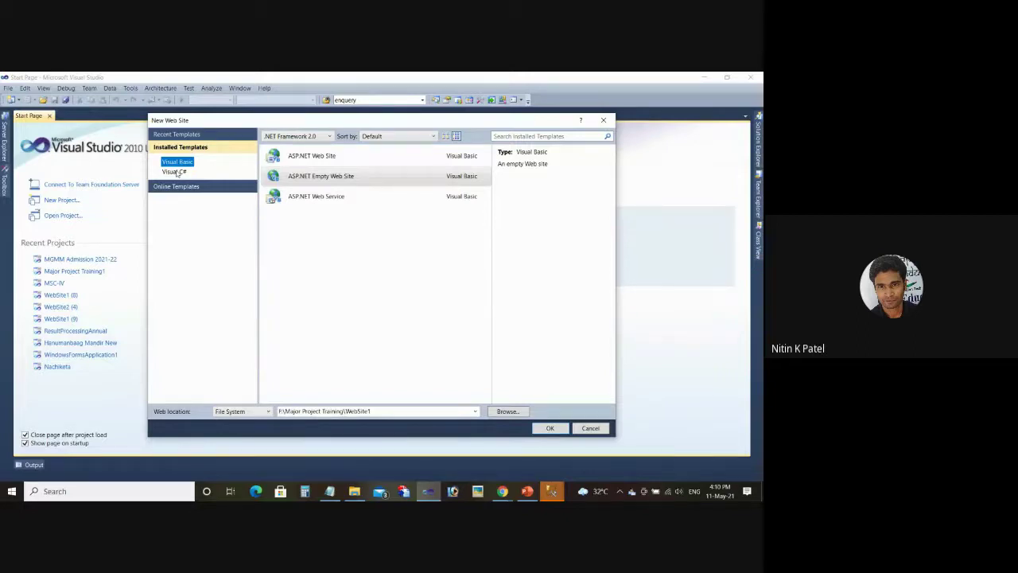
left_click(175, 171)
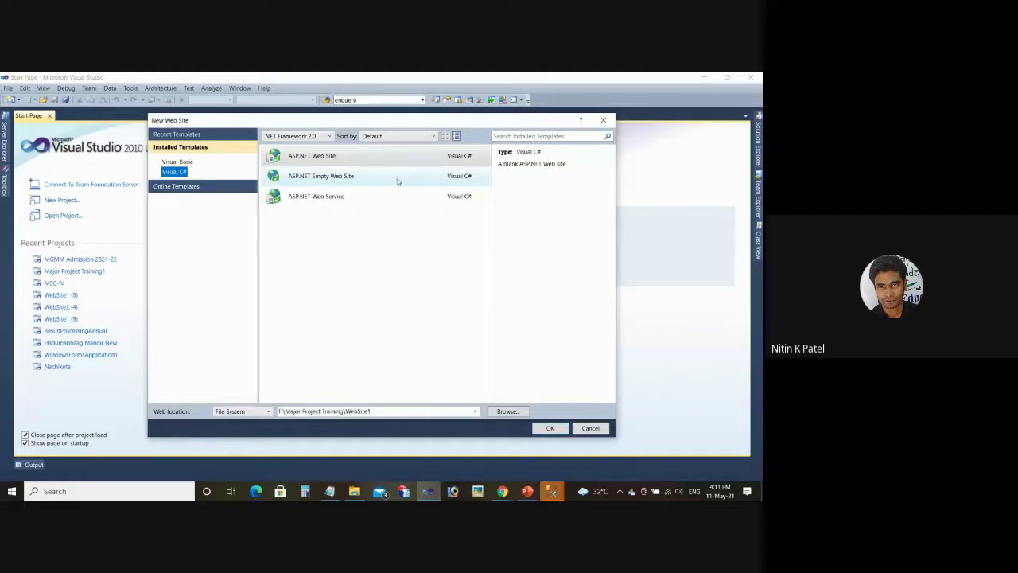
left_click(331, 182)
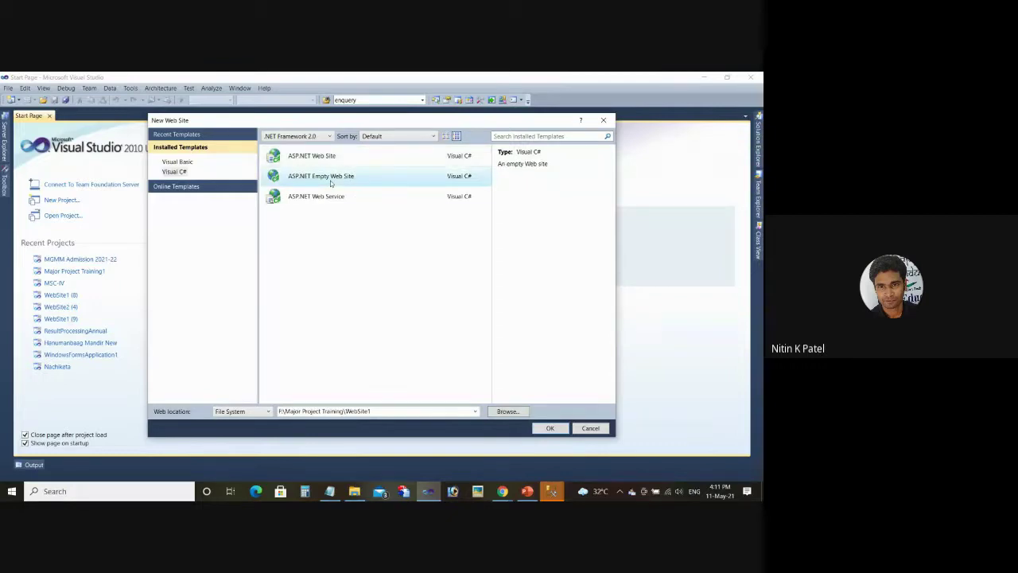
left_click(269, 412)
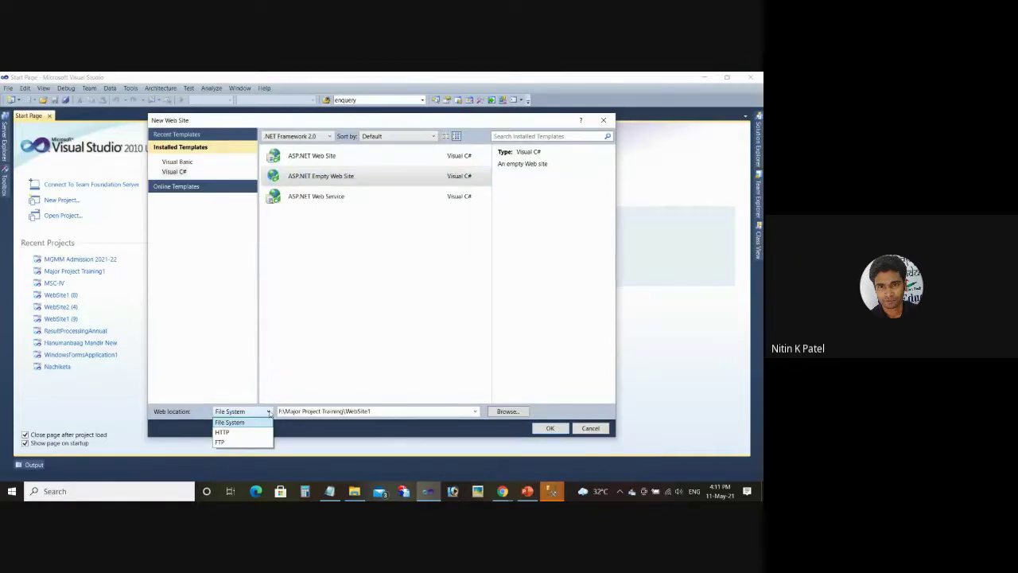
left_click(269, 411)
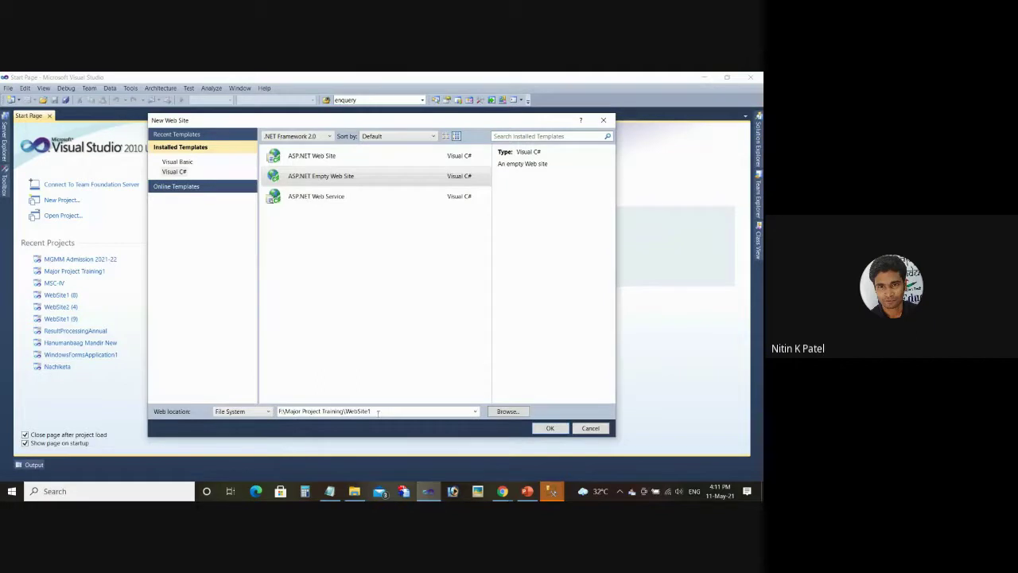
Step: Set the web site's location to D:\Takshshila-College and agree to create that folder
left_click(509, 411)
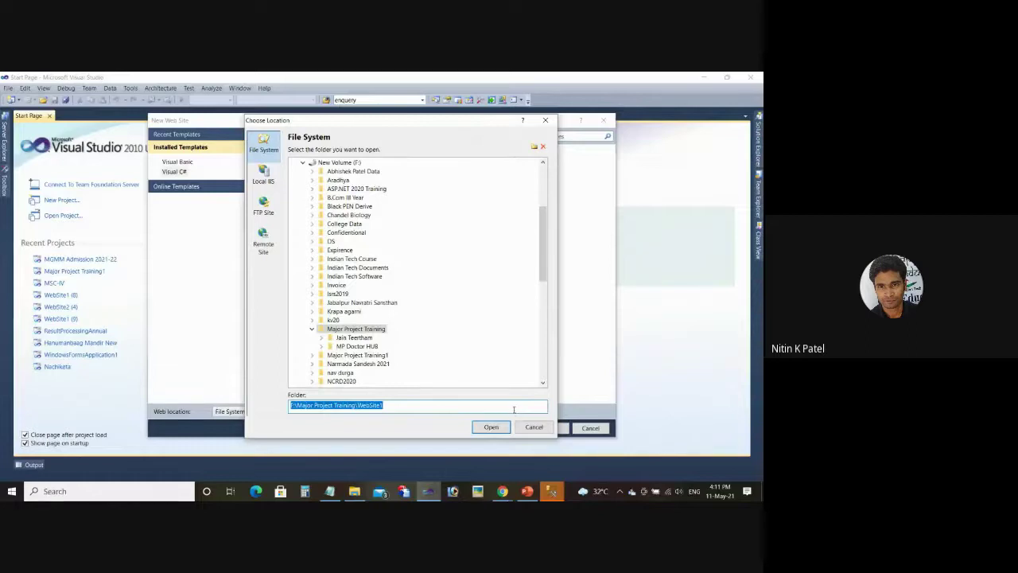
left_click(312, 328)
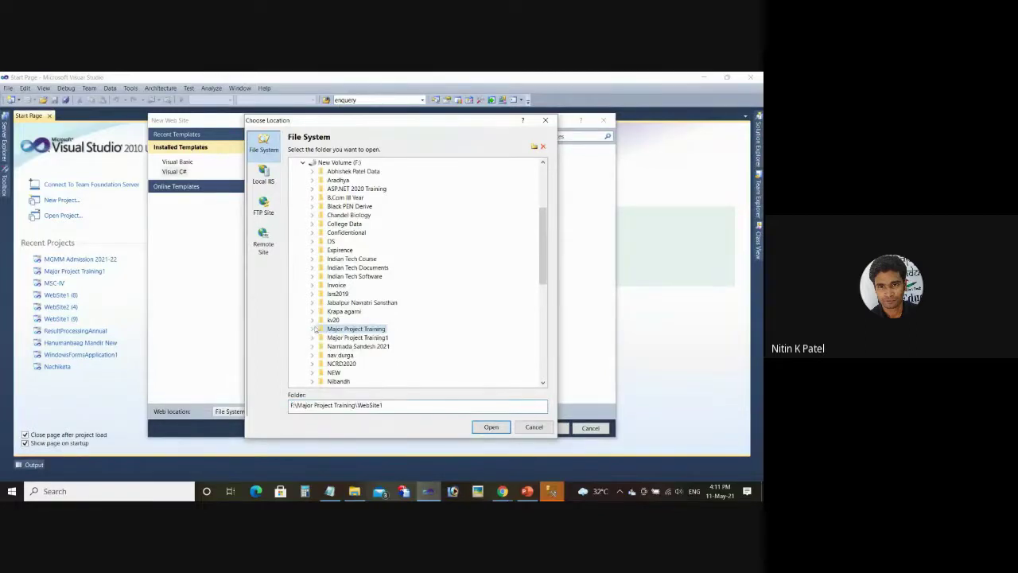
left_click(303, 163)
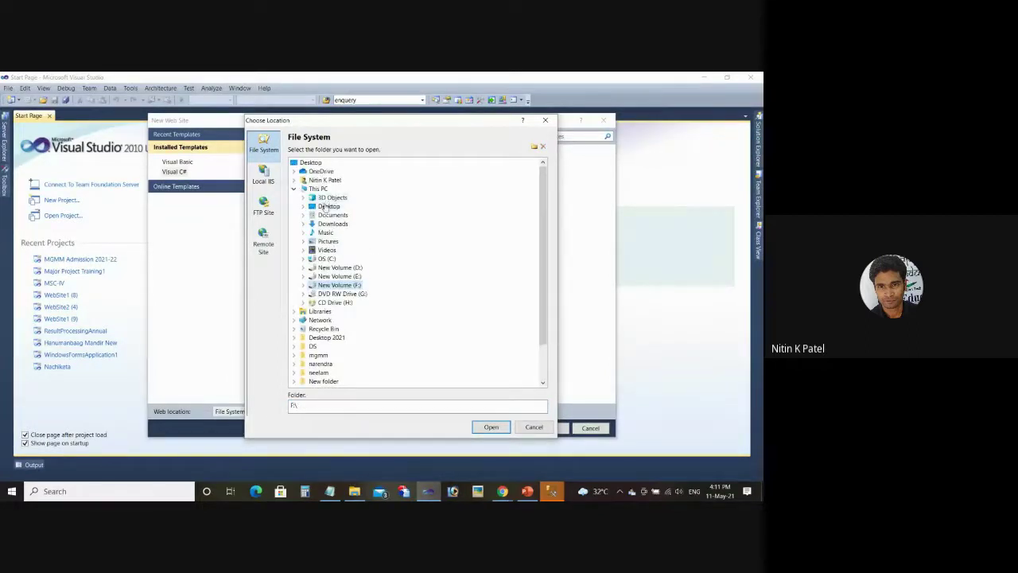
left_click(325, 206)
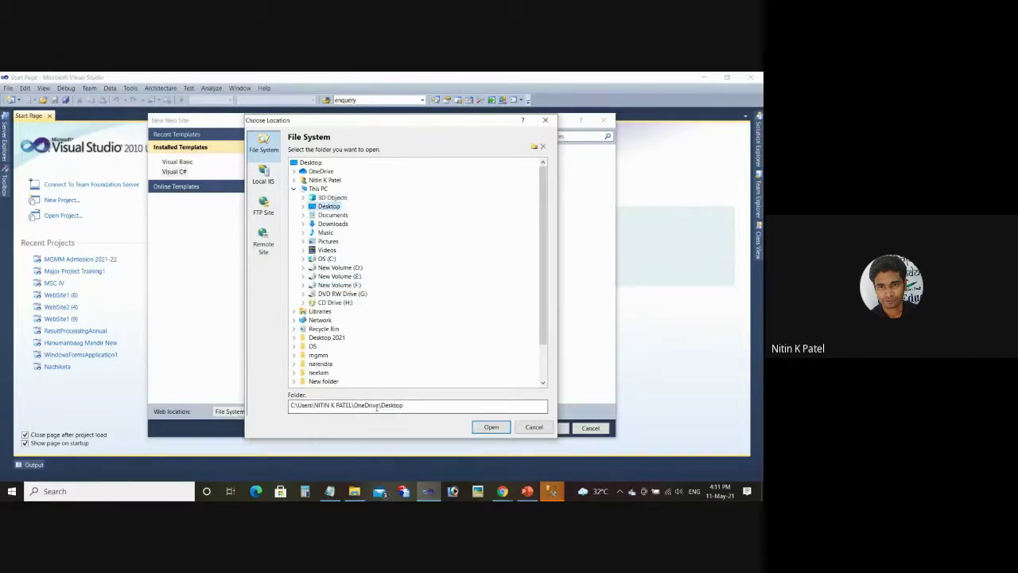
left_click(340, 268)
left_click(306, 406)
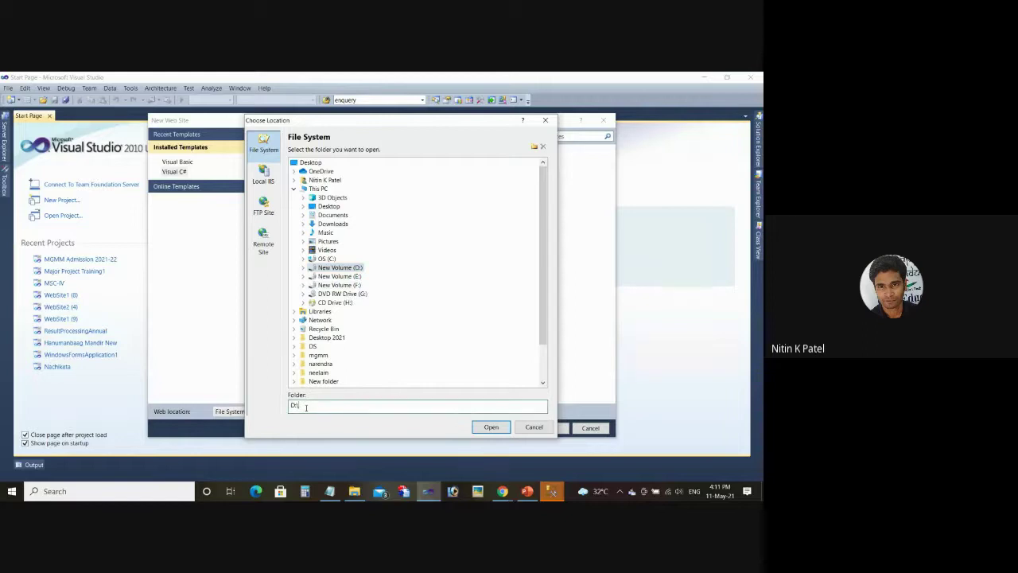
scroll(345, 333, "down", 2)
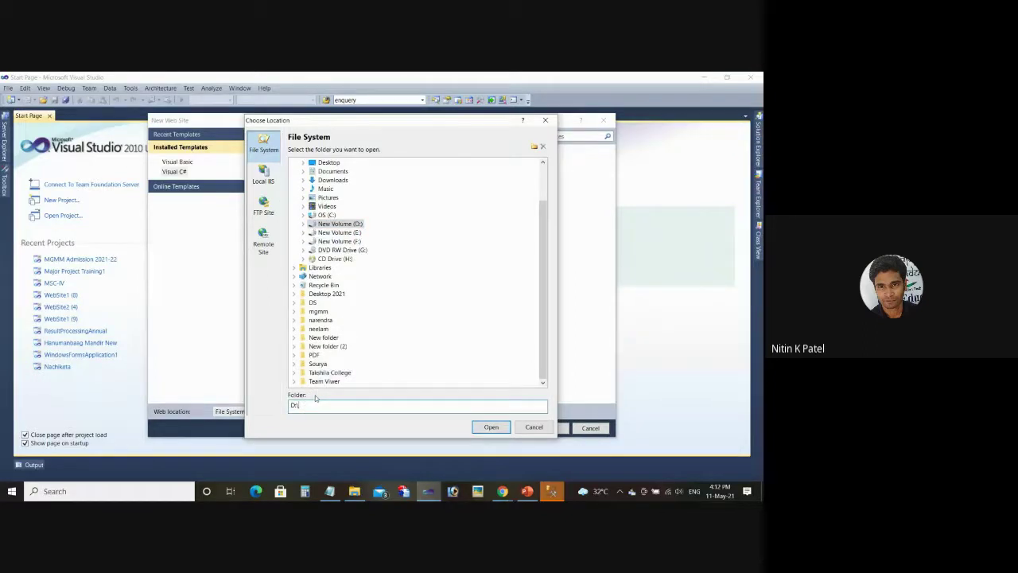
type("Takshila-College")
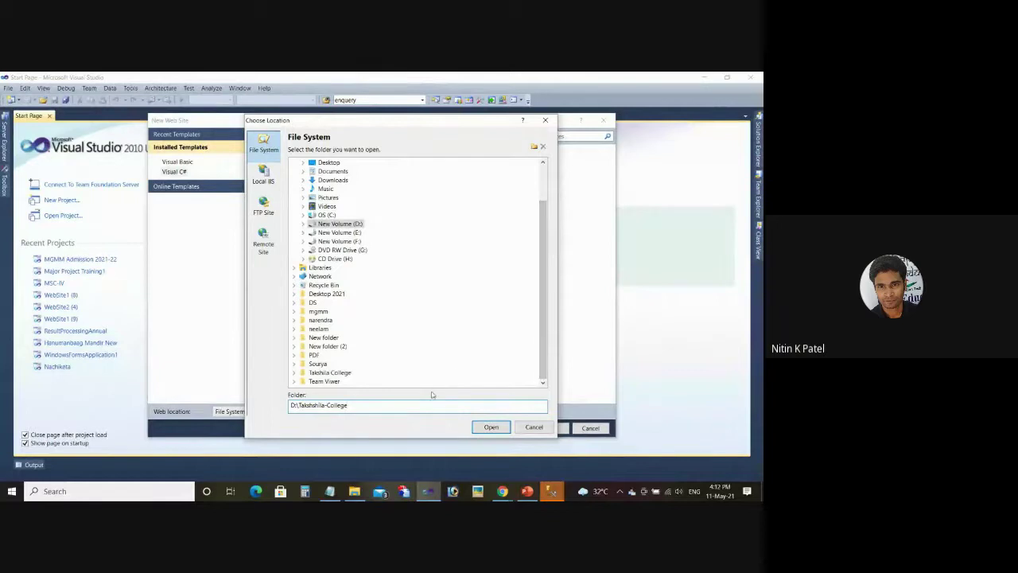
left_click(490, 427)
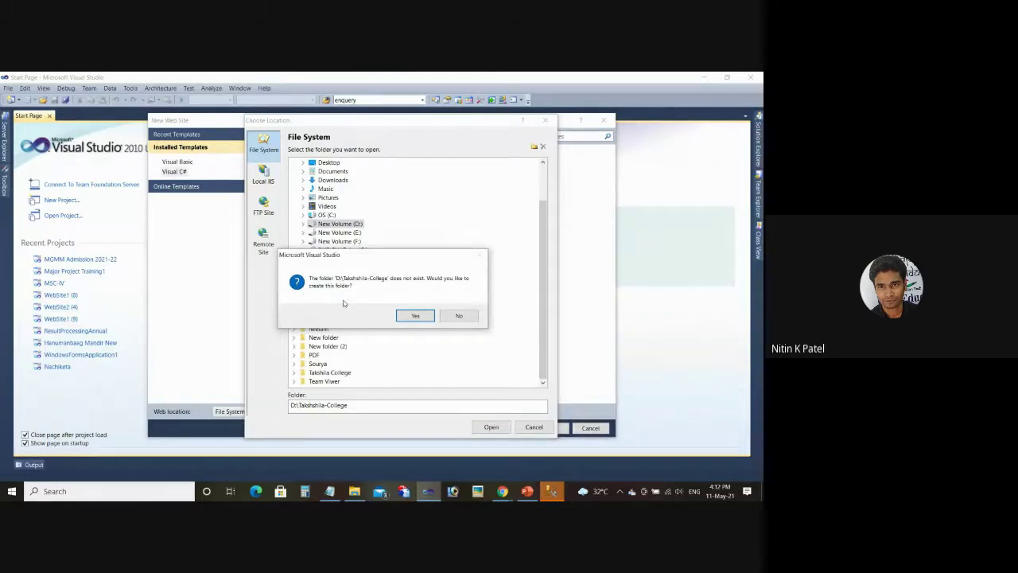
left_click(416, 315)
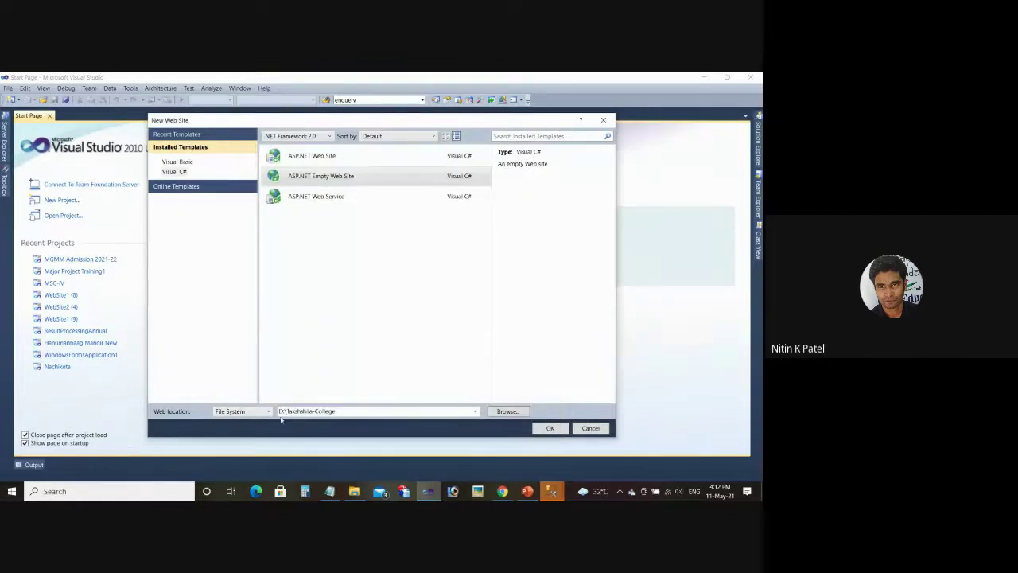
Step: Switch to File Explorer and open the Takshshila-College folder on New Volume (D:) to check its contents
key("alt+Tab")
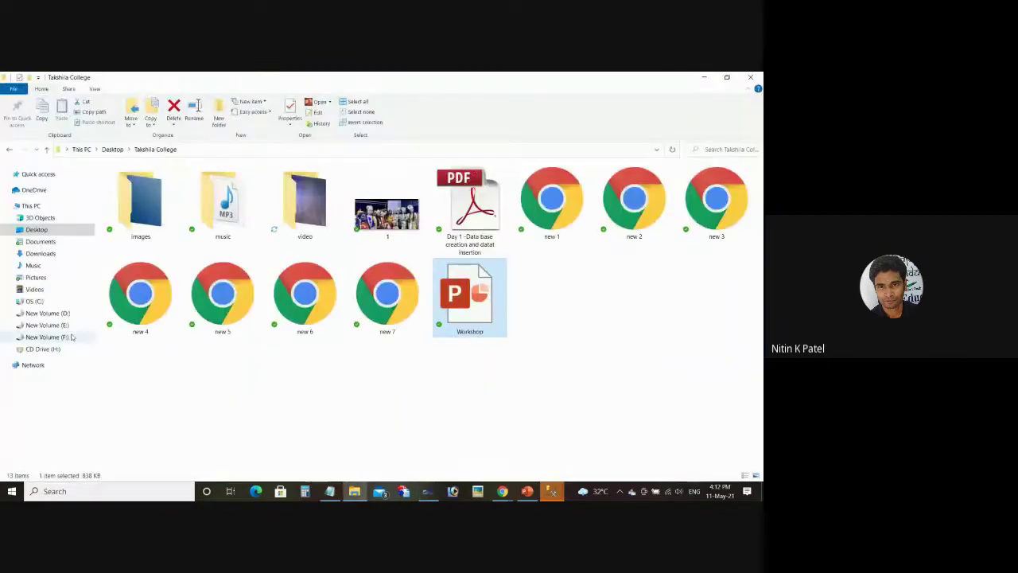
left_click(61, 314)
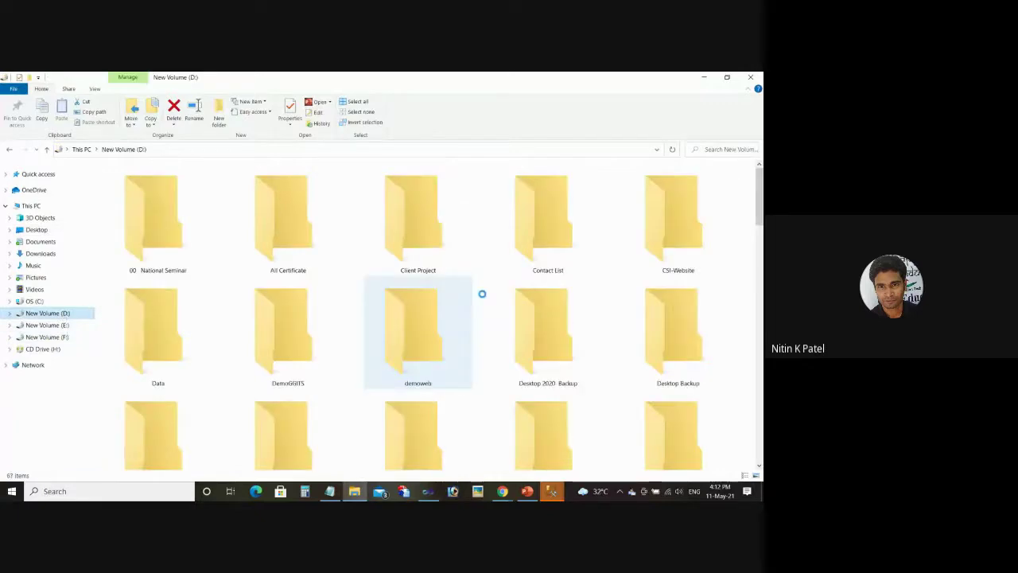
scroll(515, 281, "down", 3)
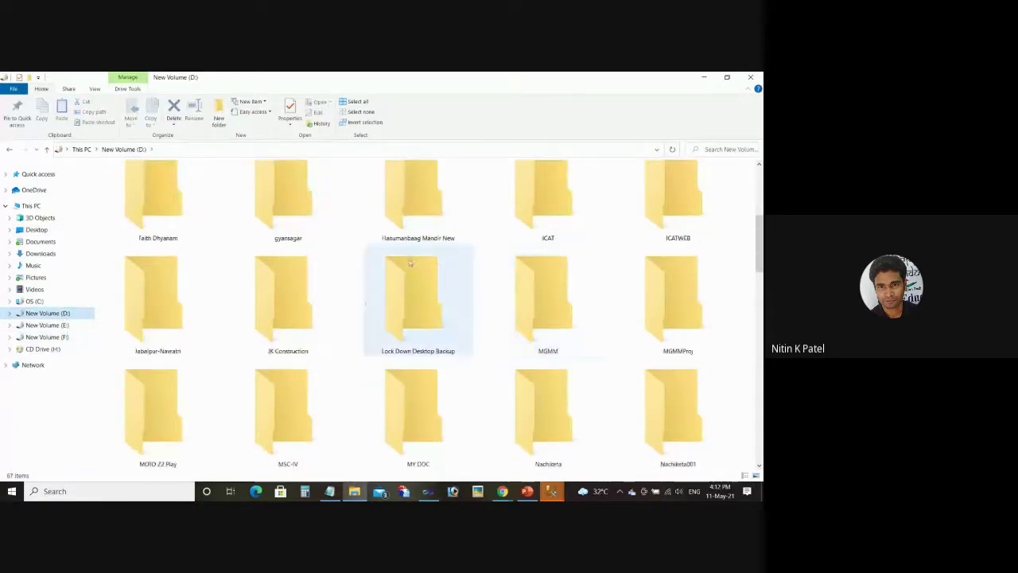
left_click(416, 230)
key("t")
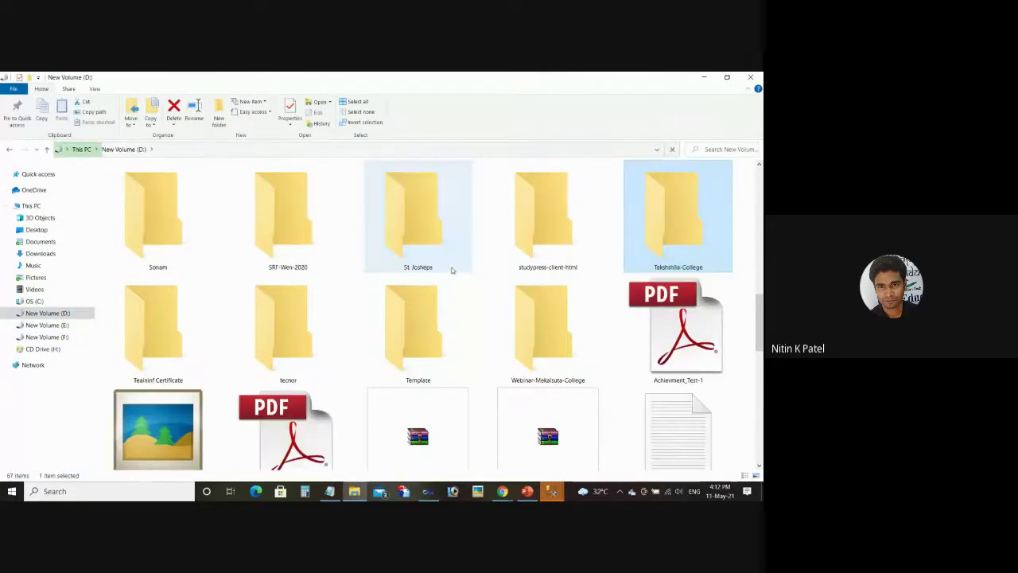
double_click(673, 221)
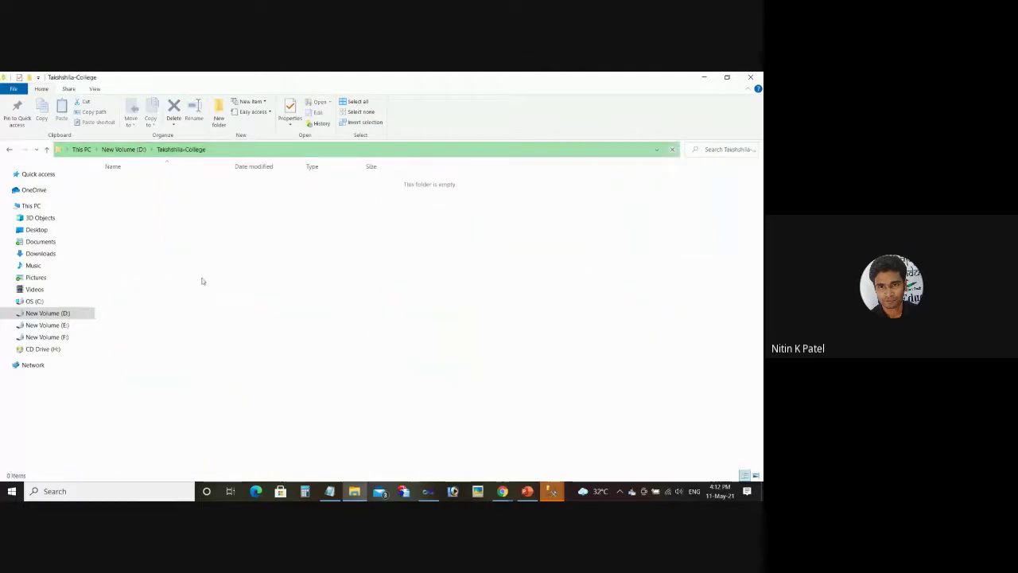
Step: Create the ASP.NET Empty Web Site at D:\Takshshila-College from Visual Studio, and refresh that folder in File Explorer
left_click(427, 490)
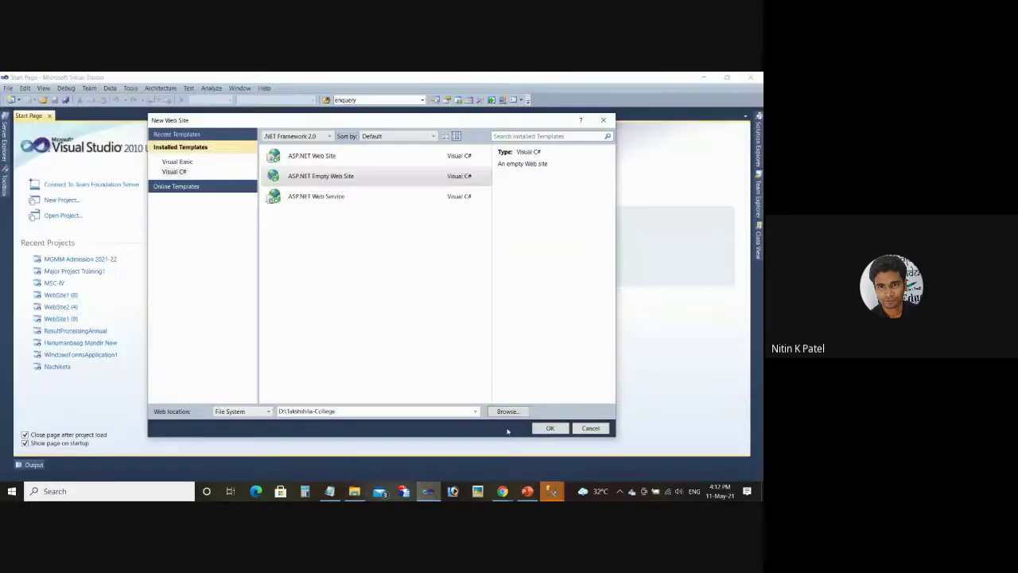
left_click(550, 428)
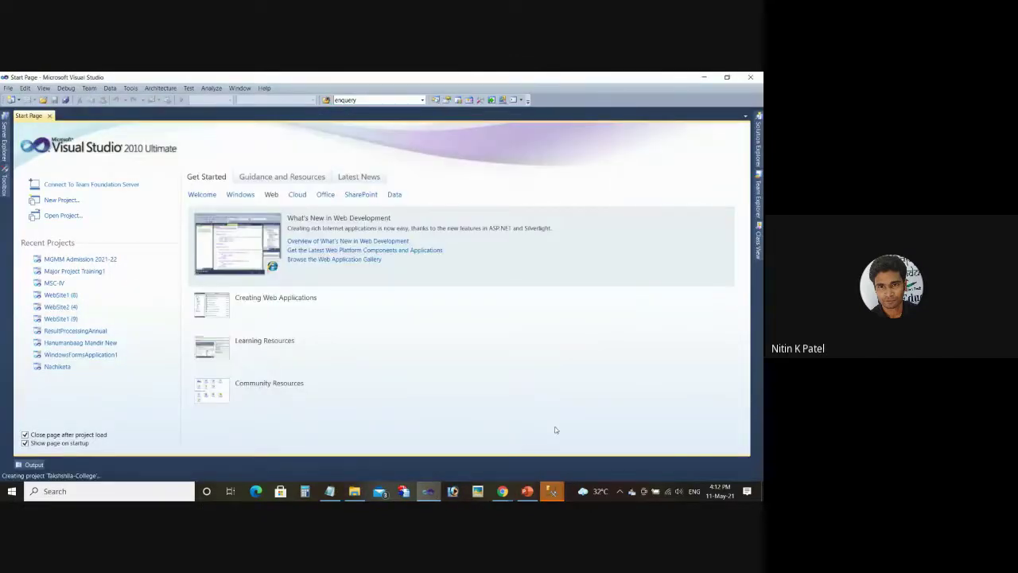
left_click(354, 491)
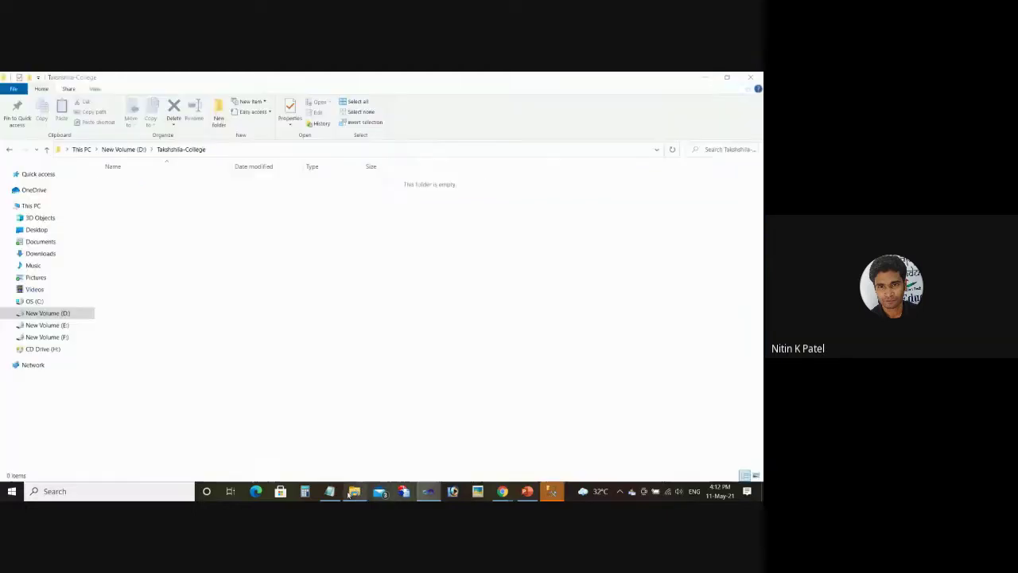
right_click(282, 307)
left_click(293, 325)
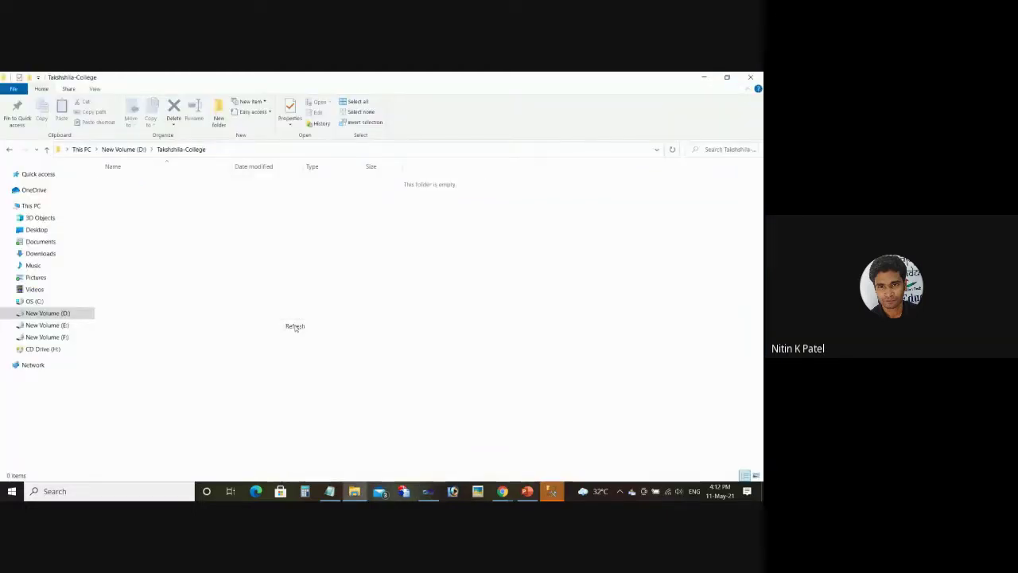
Step: Return to Visual Studio and select the D:\Takshshila-College\ project in Solution Explorer
left_click(428, 491)
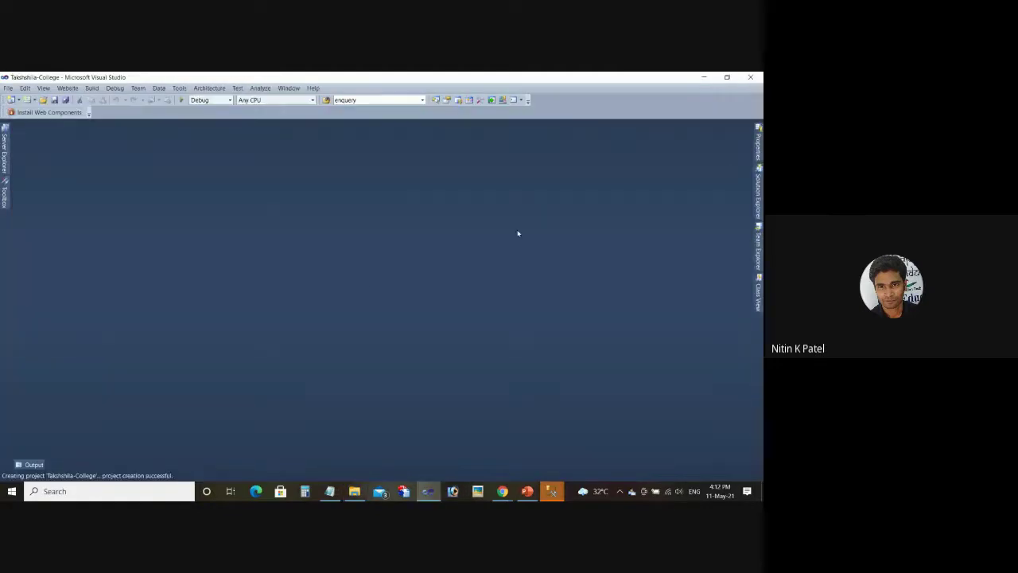
left_click(758, 187)
mouse_move(759, 195)
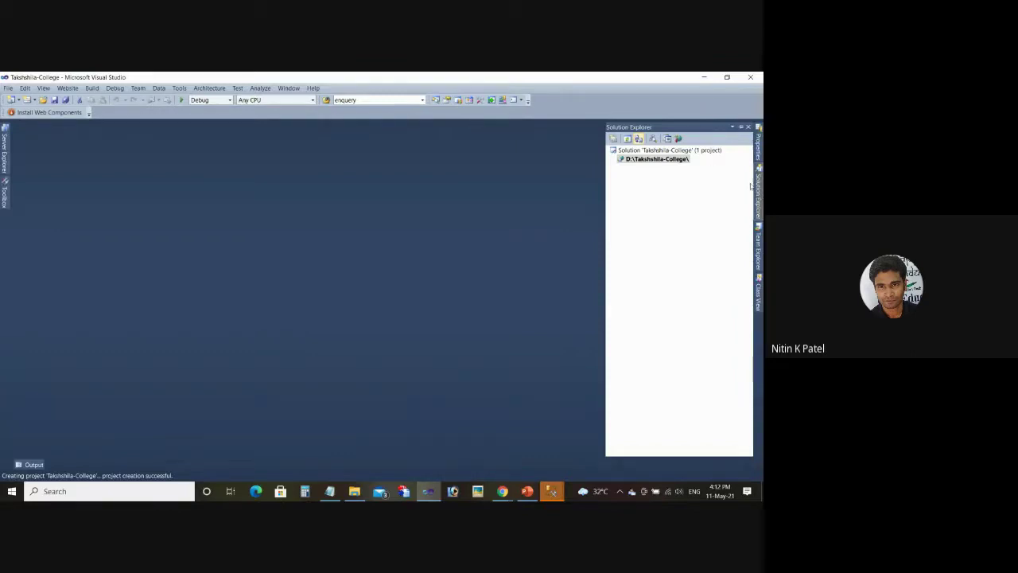
left_click(647, 161)
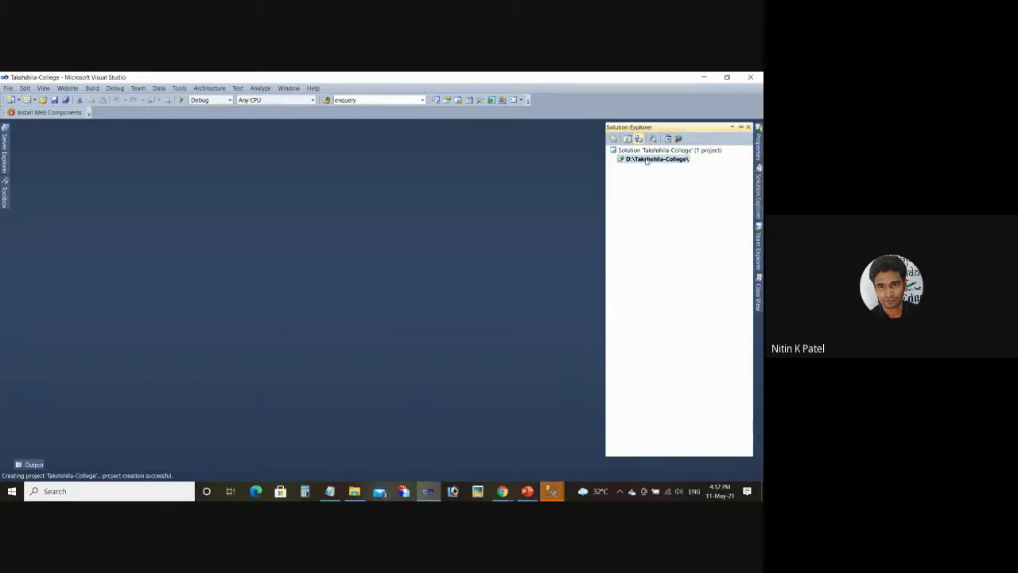
right_click(646, 160)
left_click(688, 179)
Step: Add a new Visual C# Web Form named Default.aspx to the site, with its code placed in a separate file
right_click(638, 161)
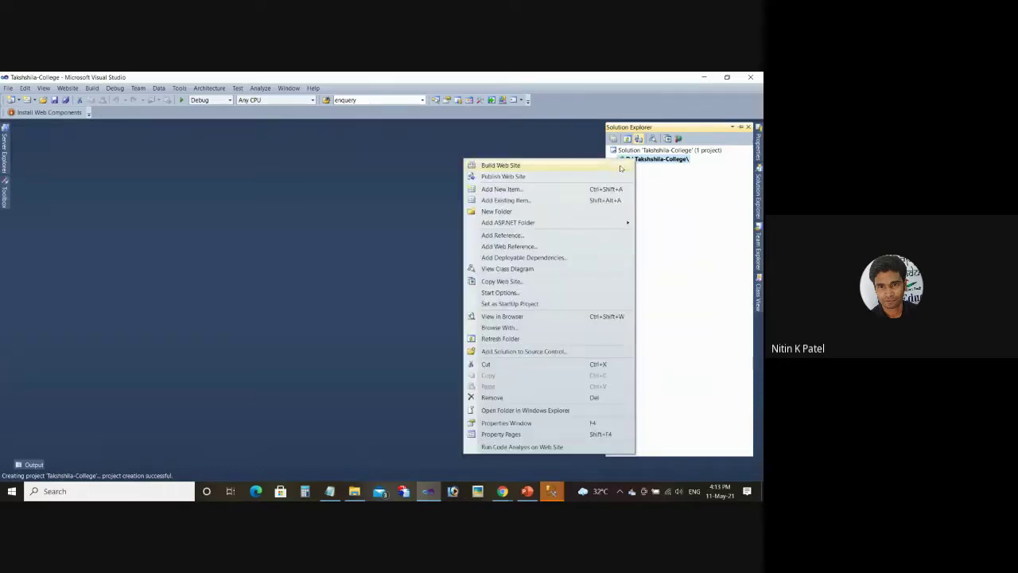
left_click(504, 189)
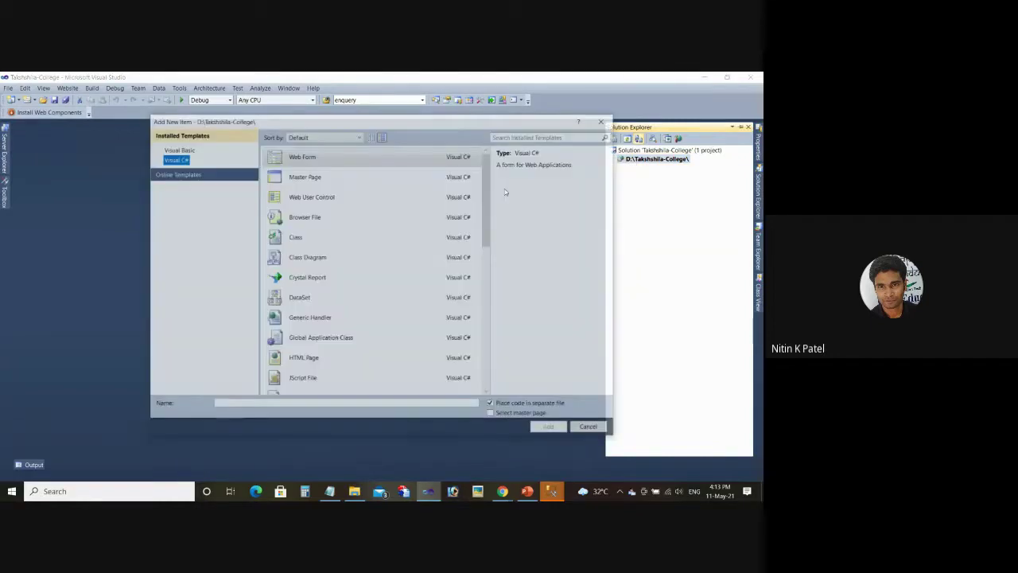
left_click_drag(396, 126, 368, 128)
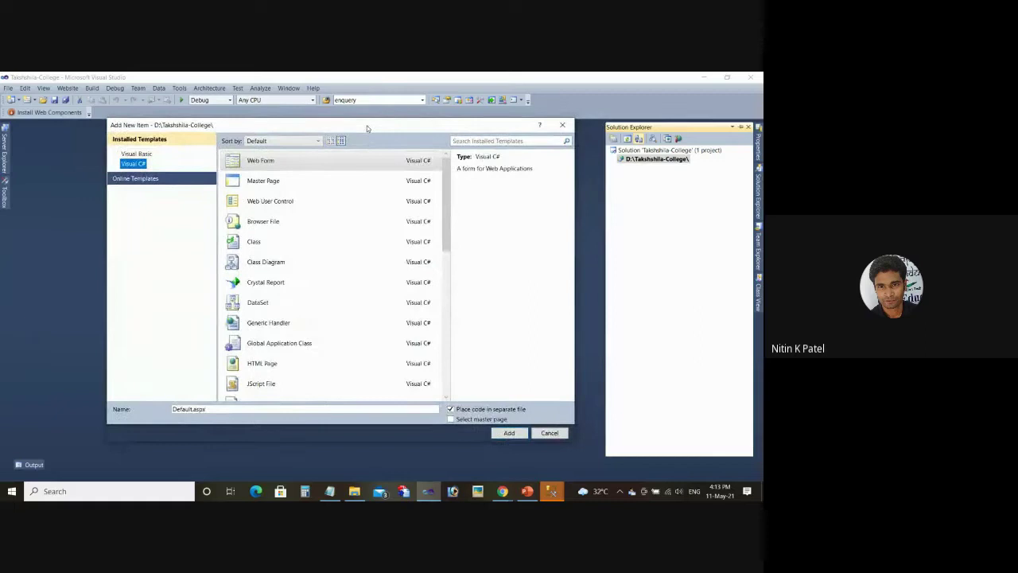
left_click(303, 162)
left_click(276, 183)
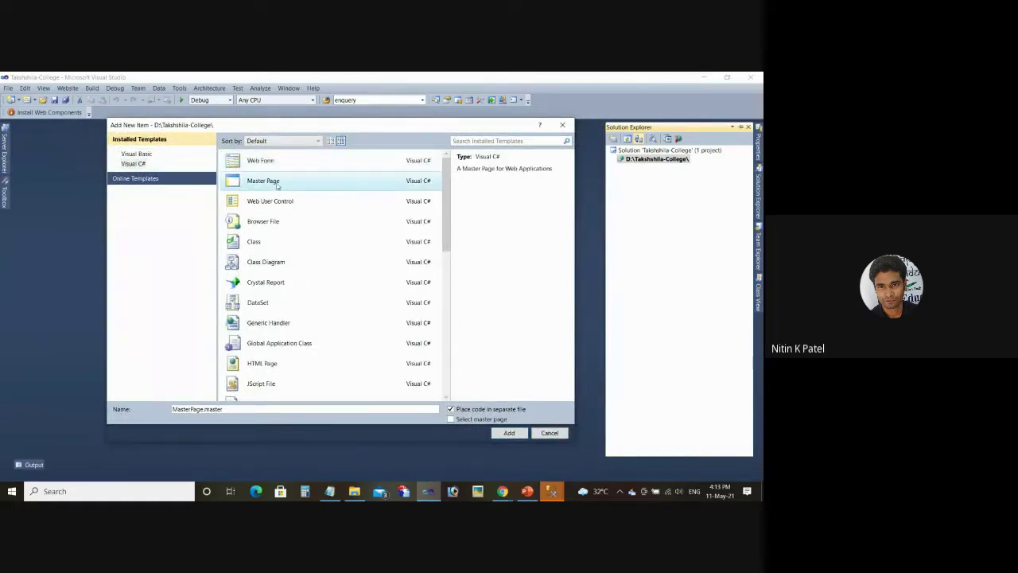
left_click(297, 163)
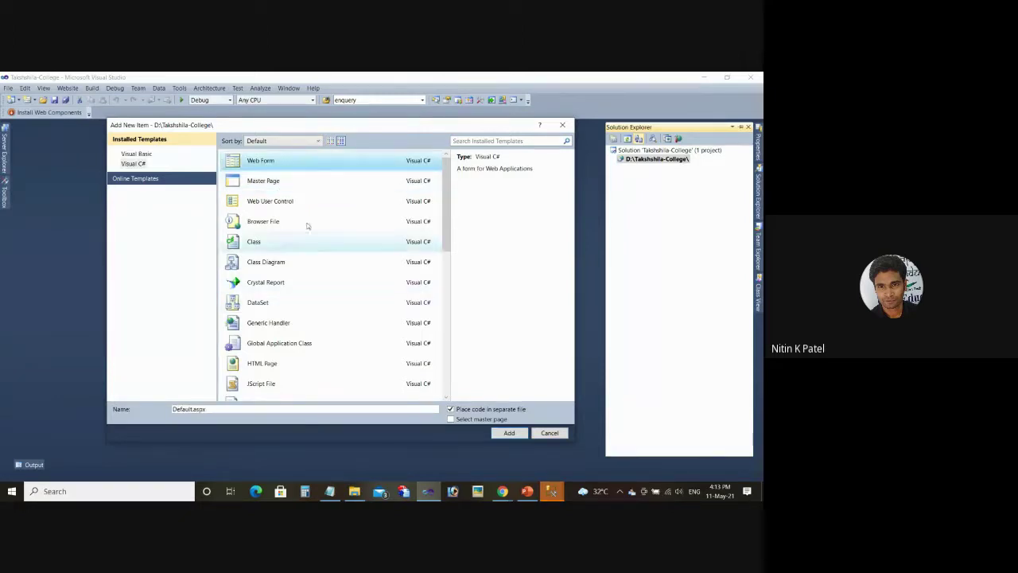
left_click(513, 434)
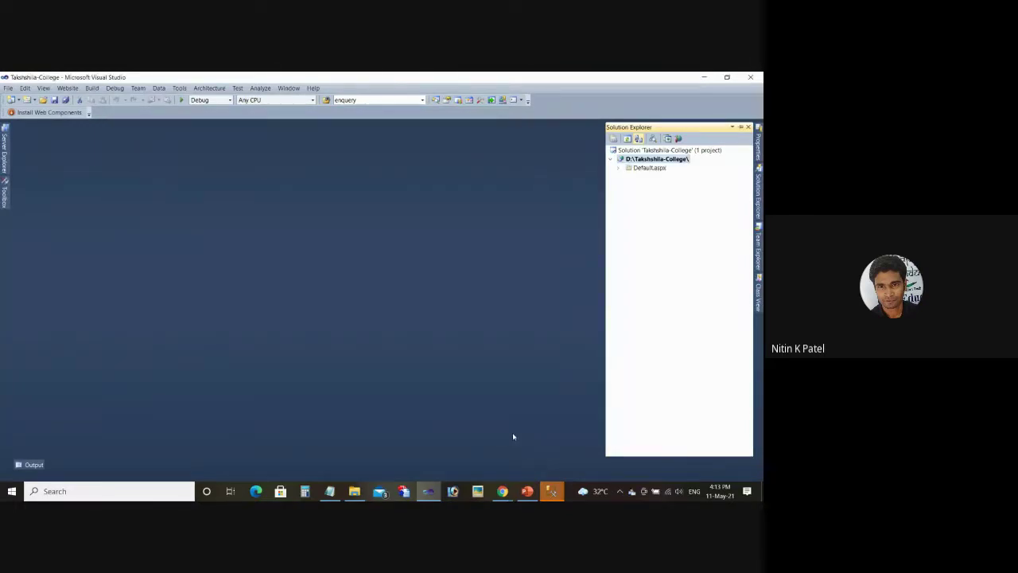
Step: Open Default.aspx from Solution Explorer and check the Default.aspx.cs code file nested under it
double_click(619, 168)
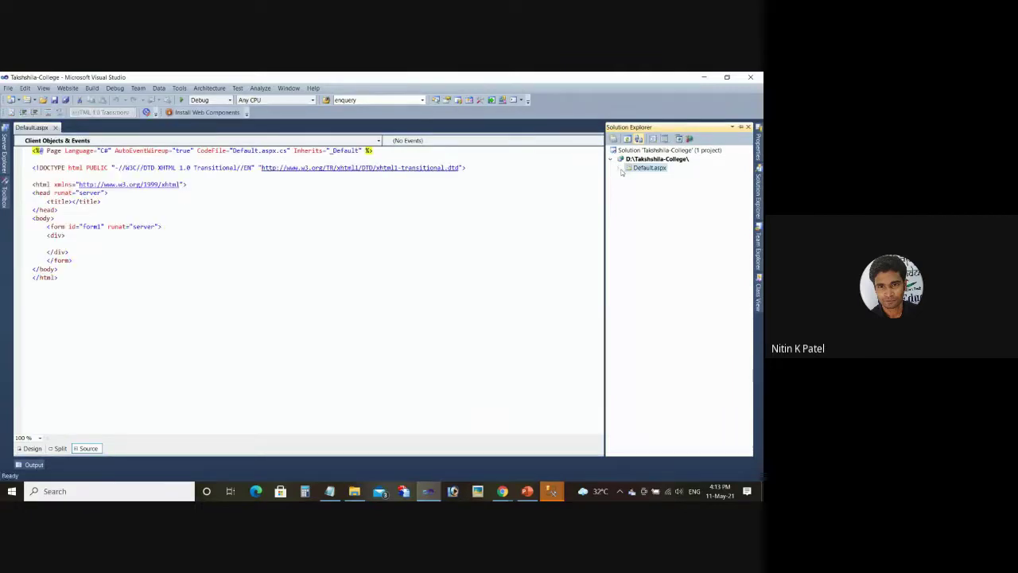
left_click(620, 169)
left_click(660, 177)
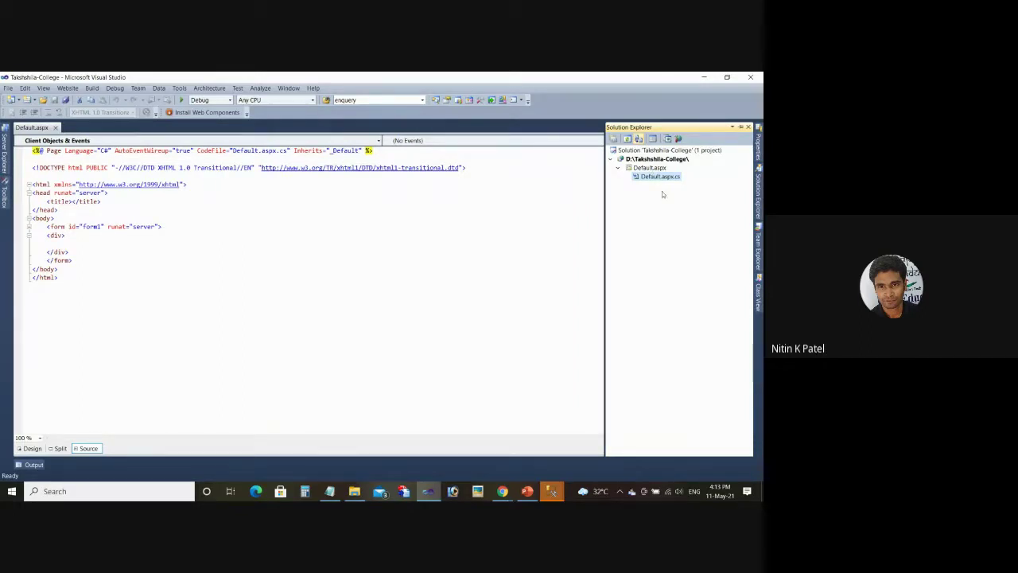
left_click(619, 168)
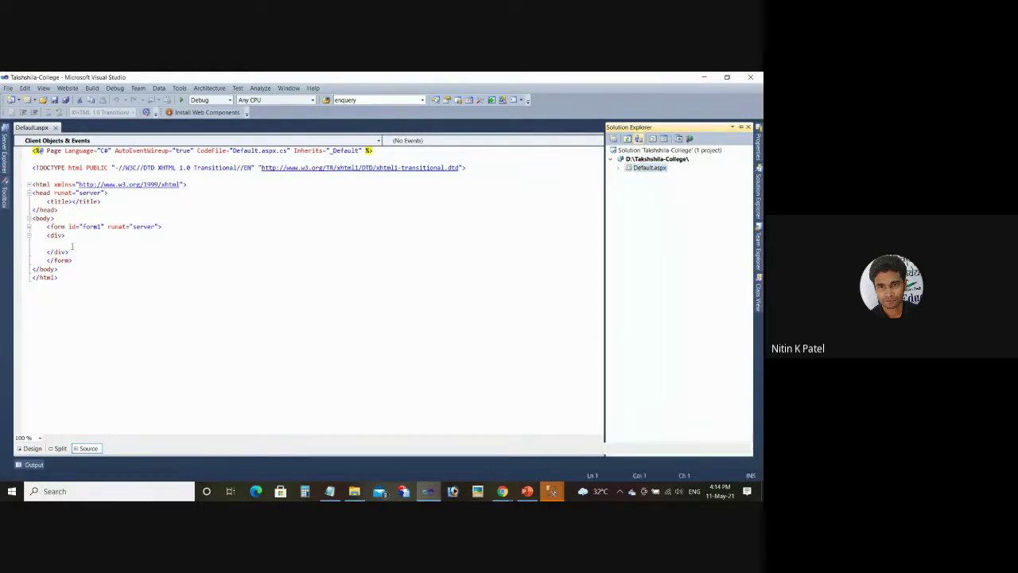
Step: Examine the DOCTYPE, html, title and div tags in the Default.aspx source
left_click(101, 246)
scroll(257, 275, "up", 5)
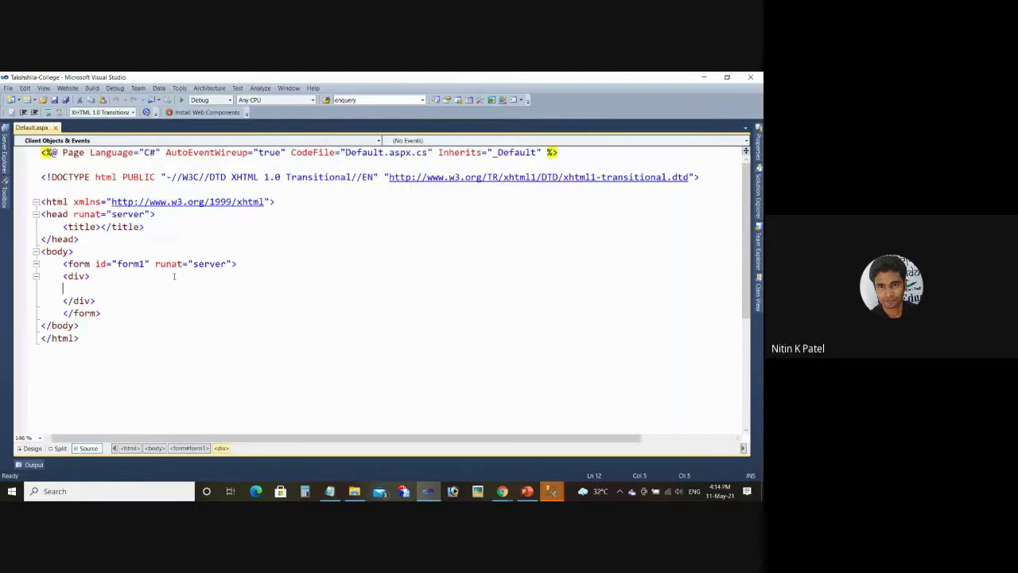
left_click_drag(50, 188, 154, 191)
left_click(459, 282)
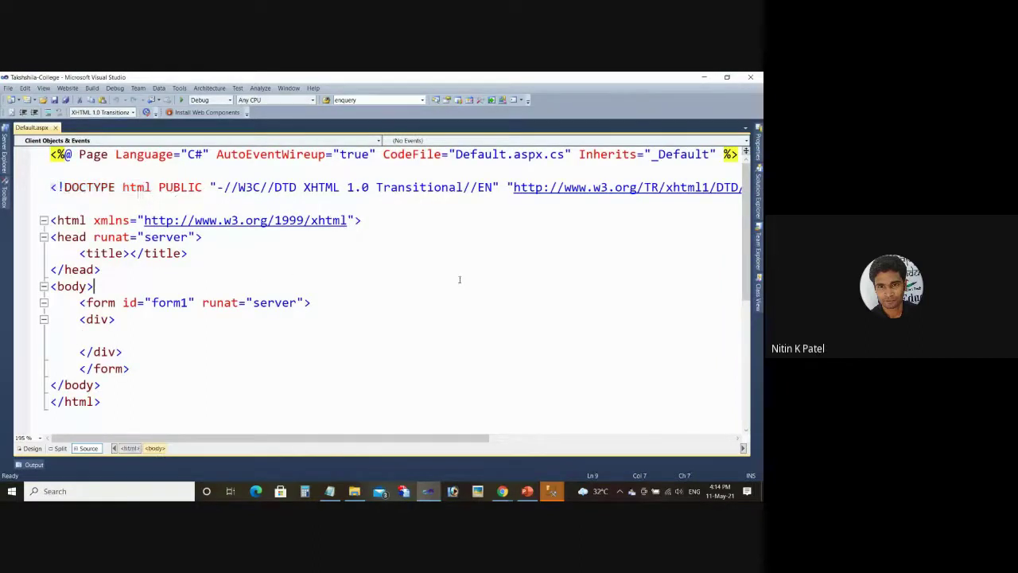
scroll(458, 279, "down", 1)
left_click(56, 170)
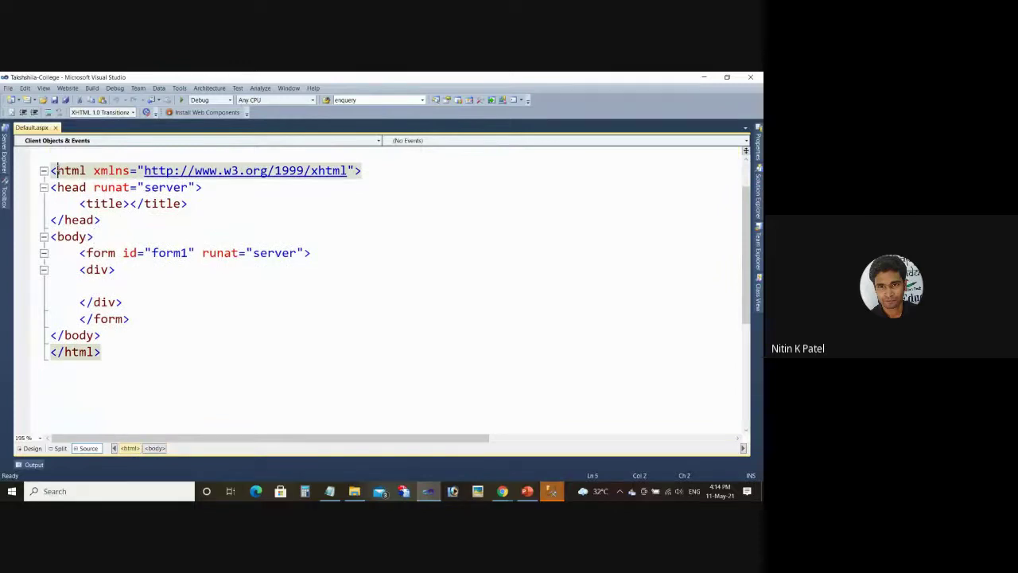
left_click(129, 203)
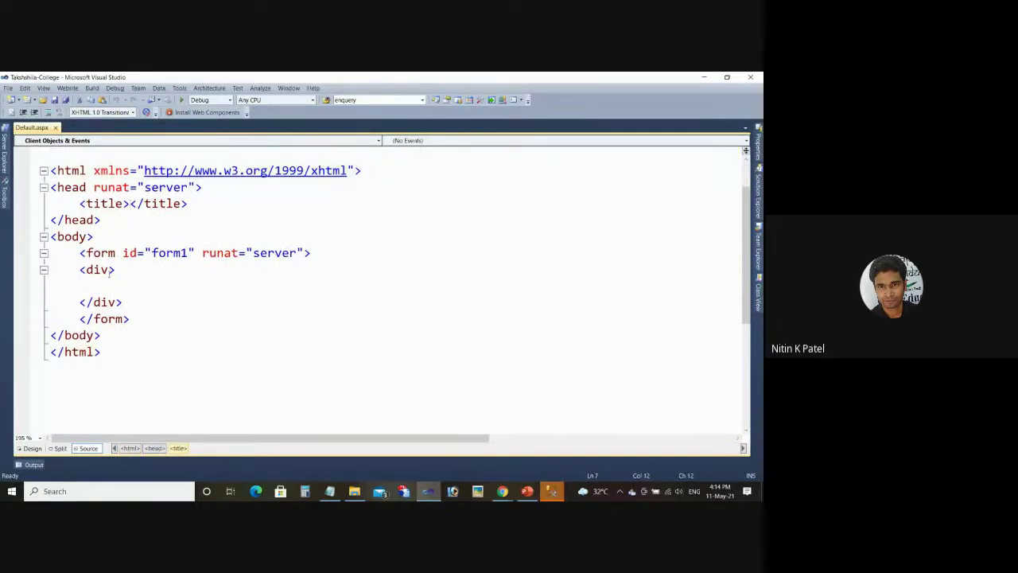
left_click(104, 284)
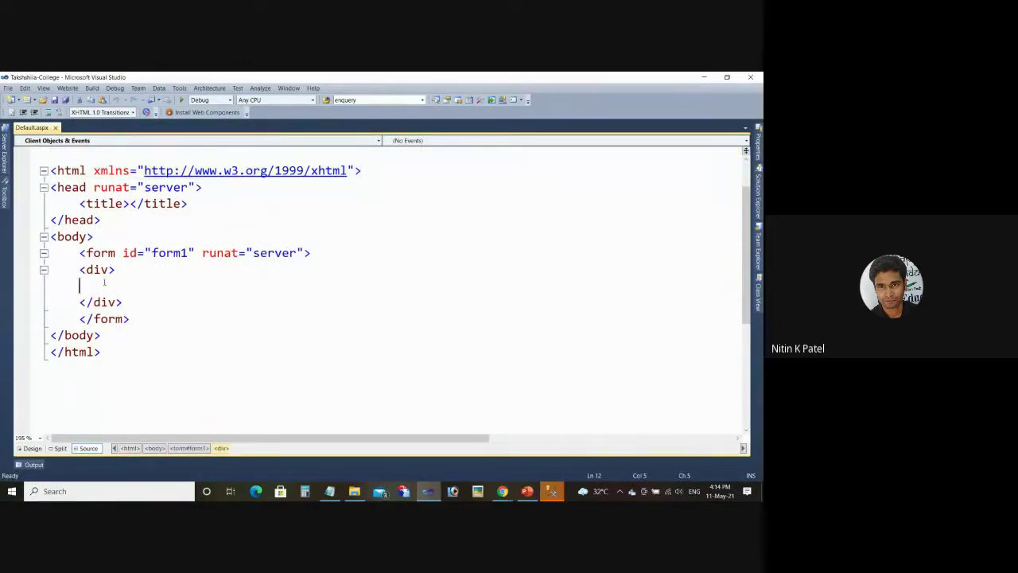
Step: Examine the form tag's id and highlight its runat="server" attribute in the source
scroll(125, 257, "up", 4, "ctrl")
scroll(136, 278, "down", 2)
scroll(143, 294, "up", 2)
left_click(143, 302)
left_click(215, 302)
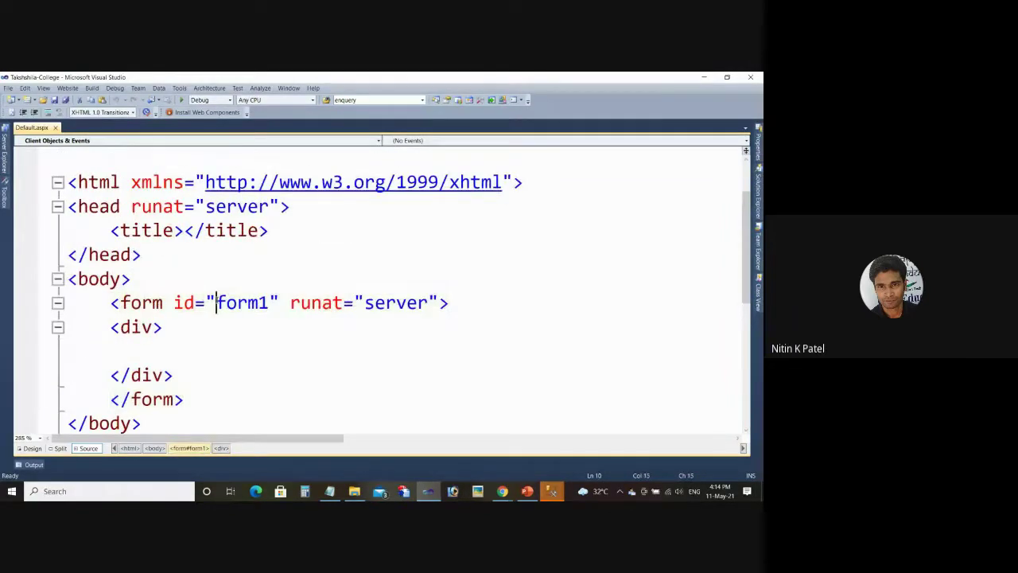
left_click_drag(290, 302, 438, 302)
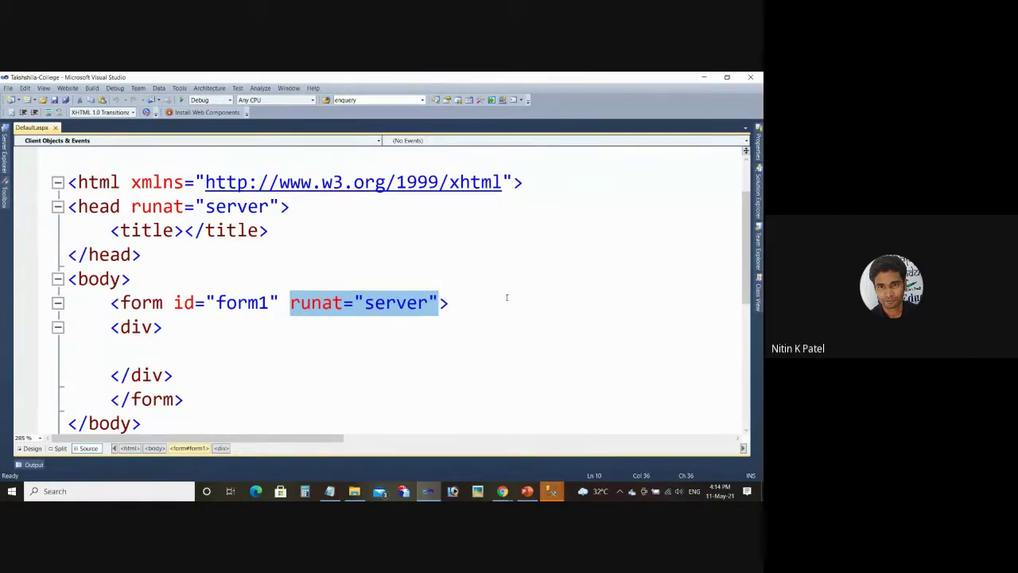
Step: Review the markup down to the closing html tag and place the cursor inside the form's div
left_click(400, 270)
scroll(365, 303, "down", 2)
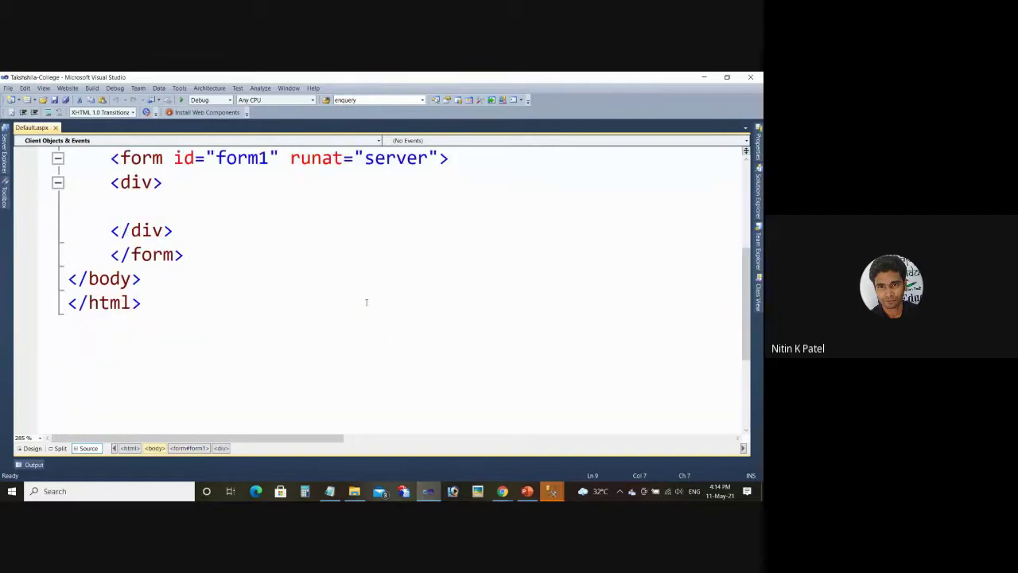
scroll(262, 284, "down", 1)
right_click(292, 279)
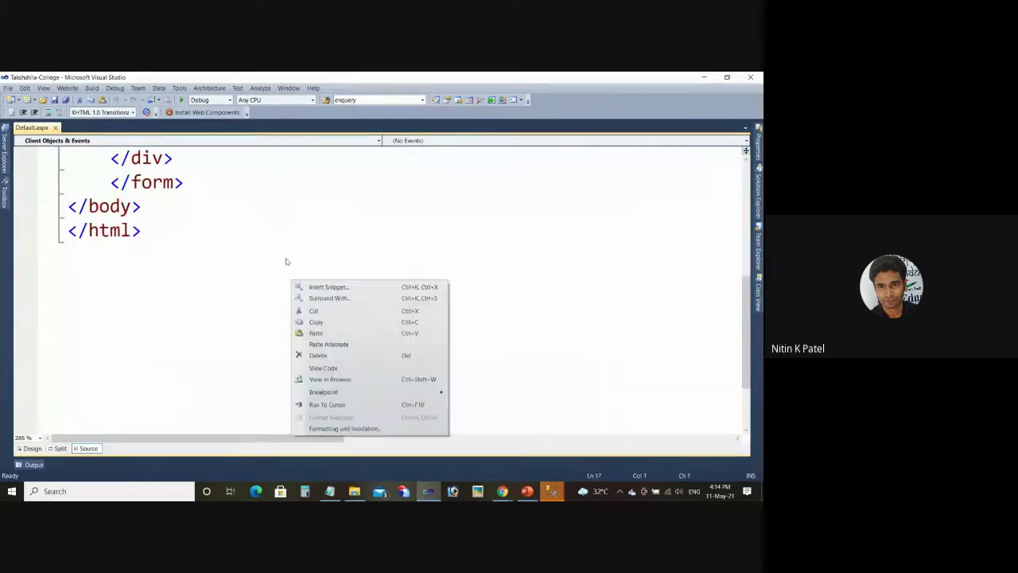
left_click(264, 236)
scroll(275, 264, "up", 4)
scroll(239, 295, "down", 2)
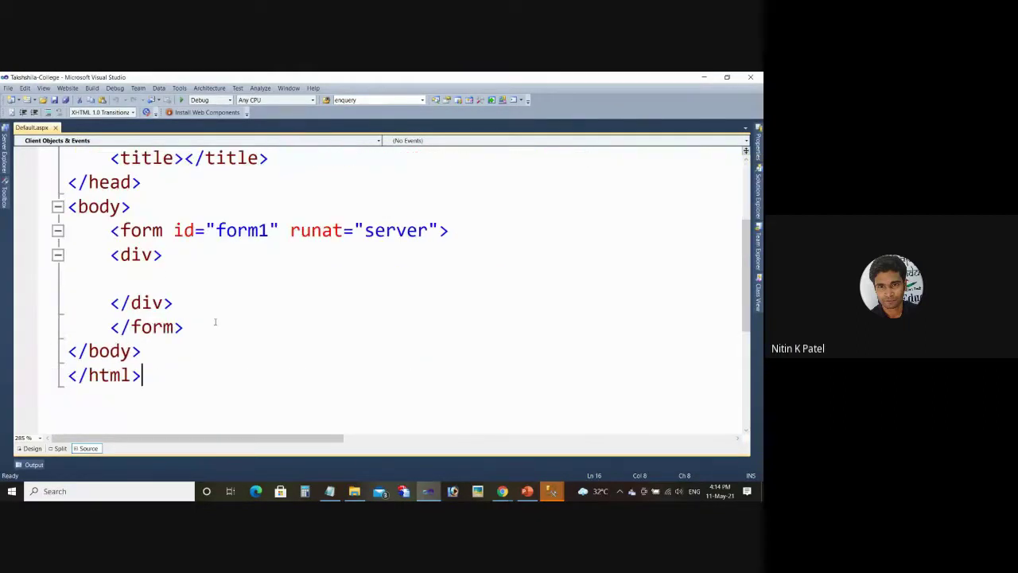
left_click(167, 274)
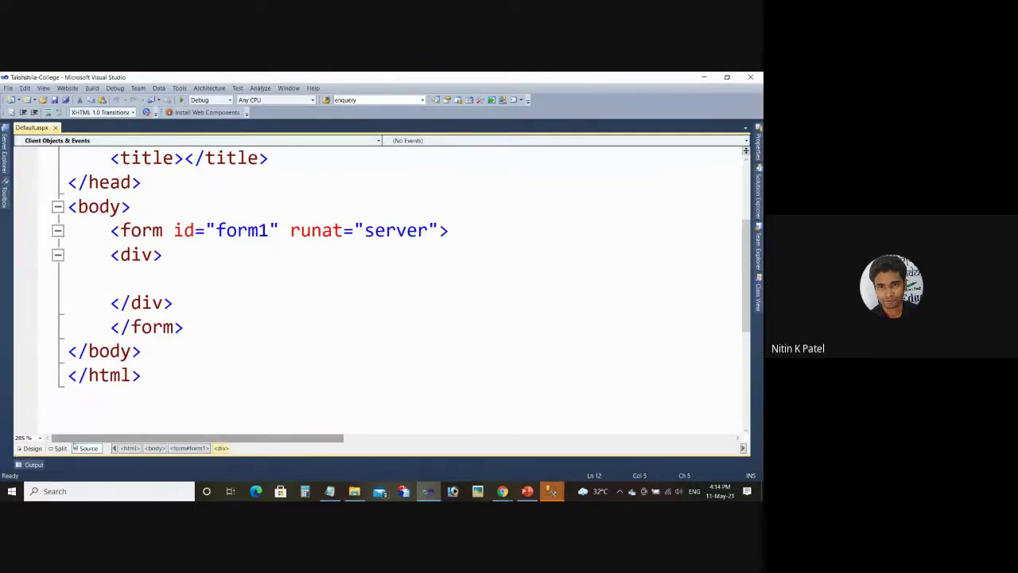
Step: Switch Default.aspx to Design view and look through the controls in the Toolbox
left_click(32, 447)
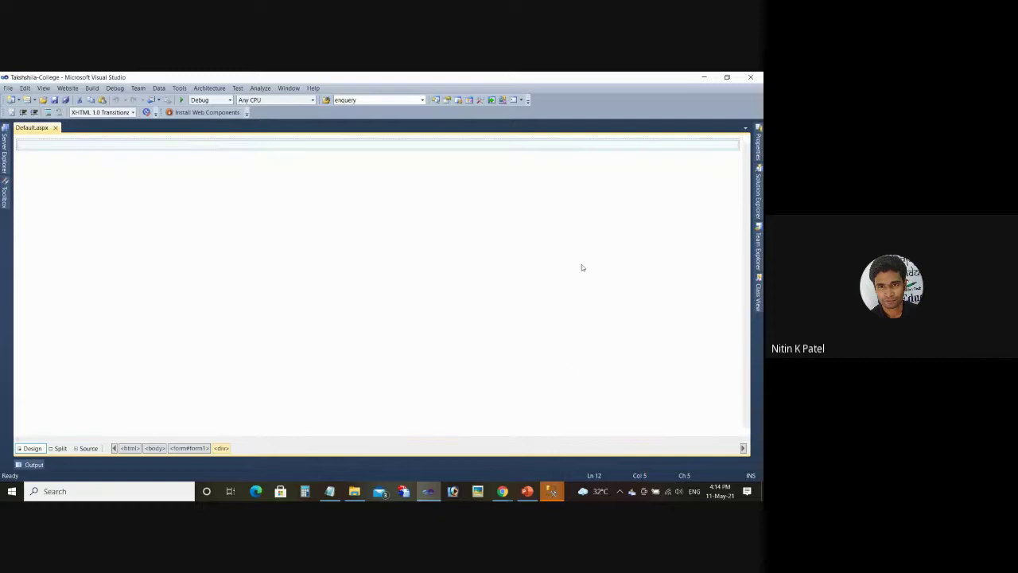
left_click(6, 199)
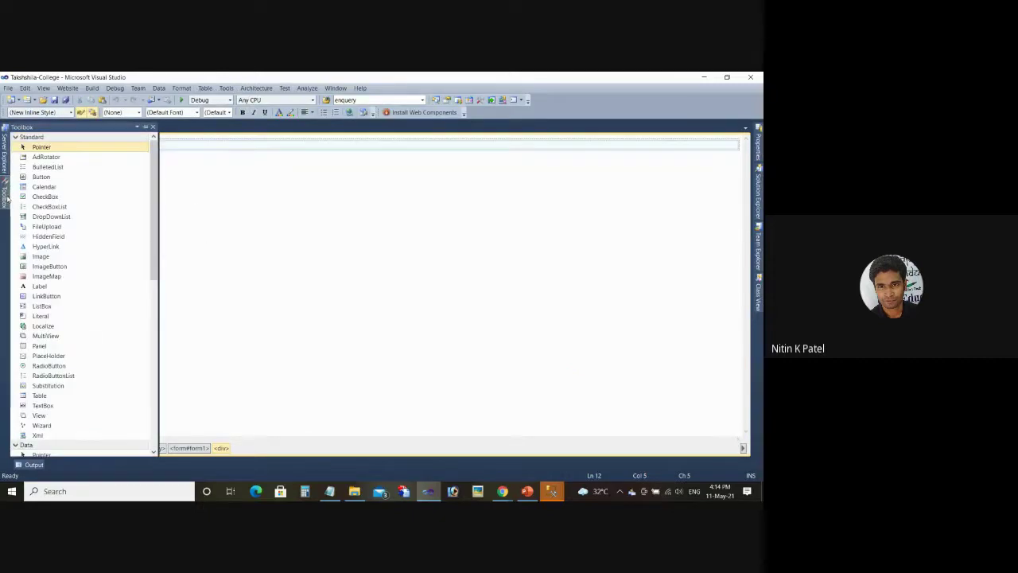
scroll(80, 267, "down", 10)
scroll(89, 266, "up", 10)
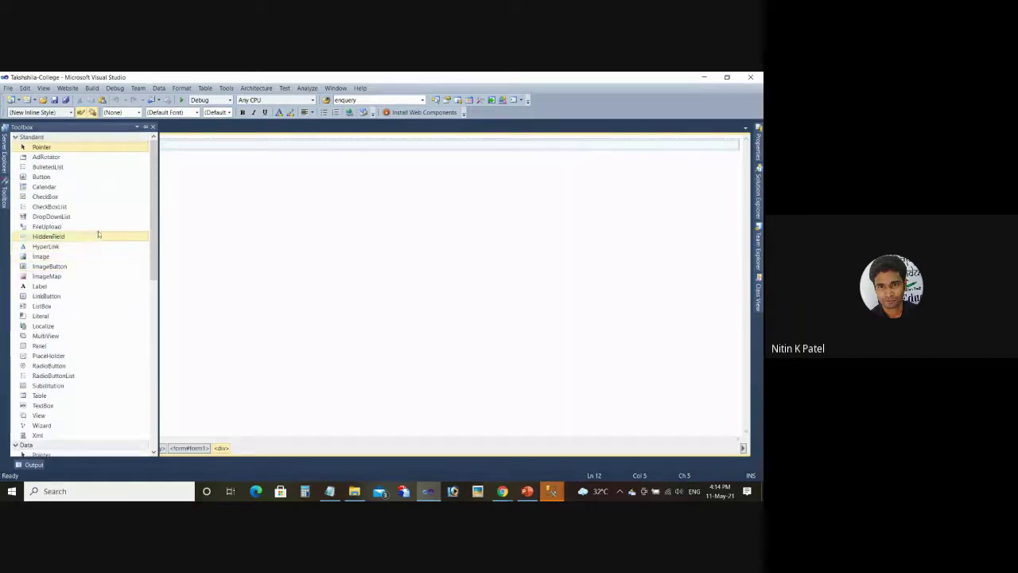